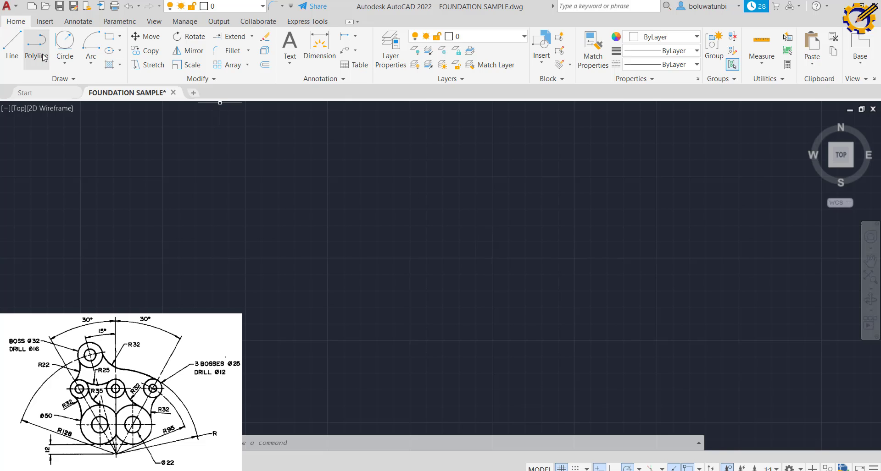
# Step: Draw a long horizontal base line across the lower part of the drawing
pyautogui.click(13, 45)
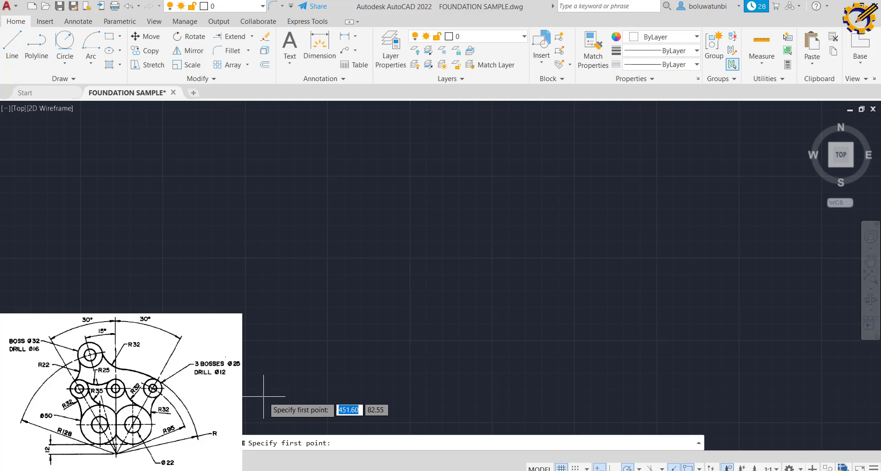
pyautogui.click(265, 401)
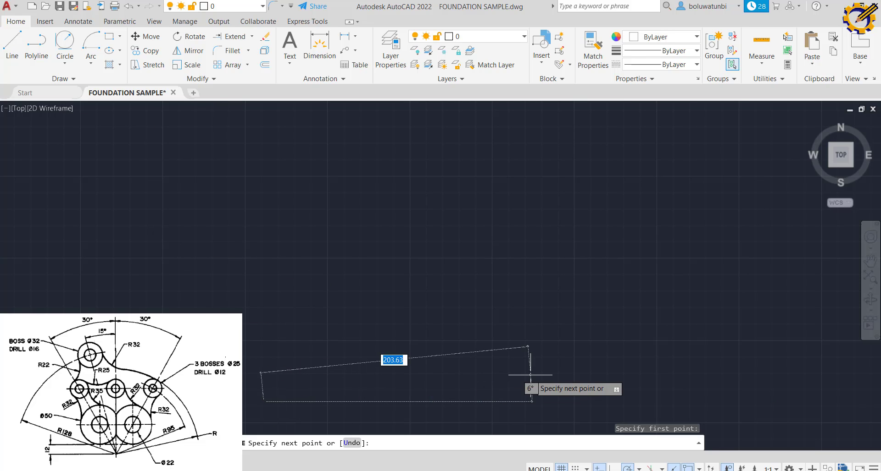
pyautogui.click(699, 401)
pyautogui.rightClick(650, 306)
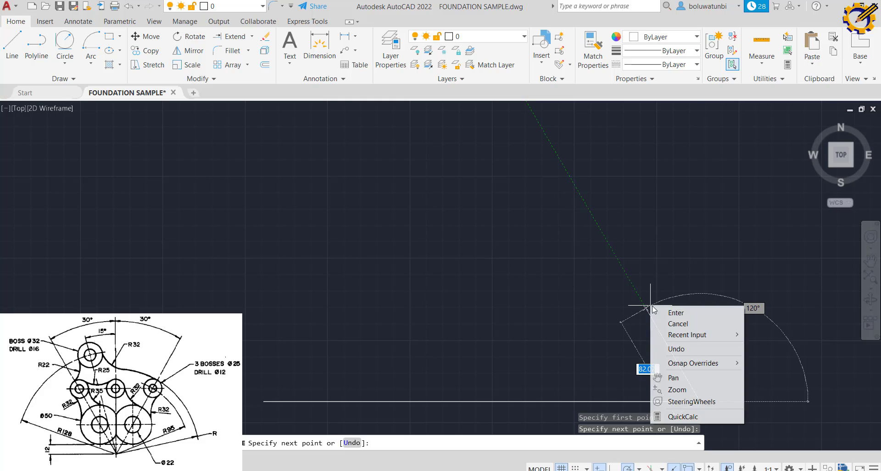
pyautogui.click(677, 317)
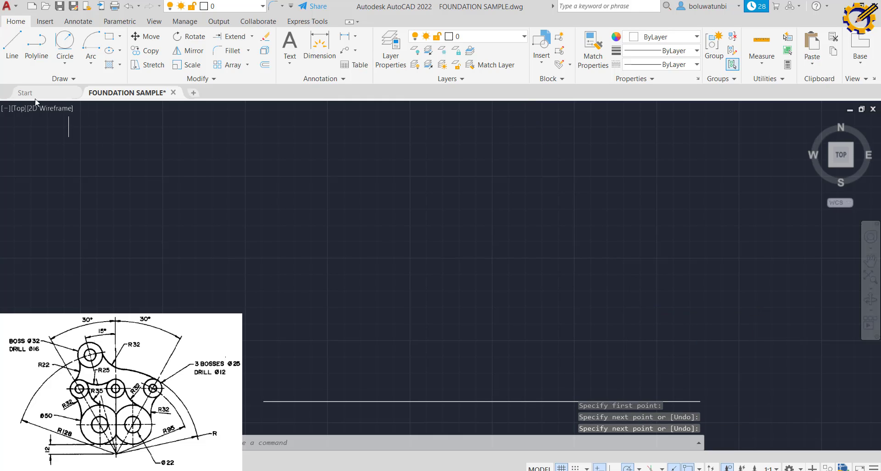
# Step: Draw a vertical line rising from the base line's midpoint, then recentre the view on both lines
pyautogui.click(18, 40)
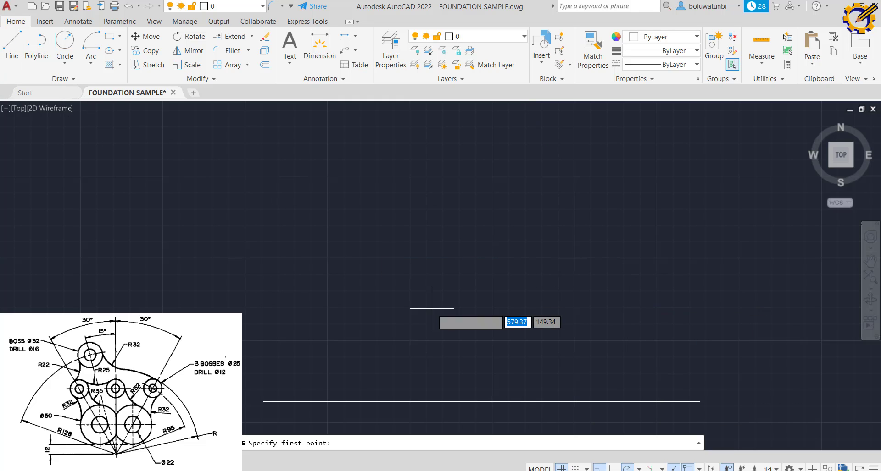
pyautogui.click(481, 401)
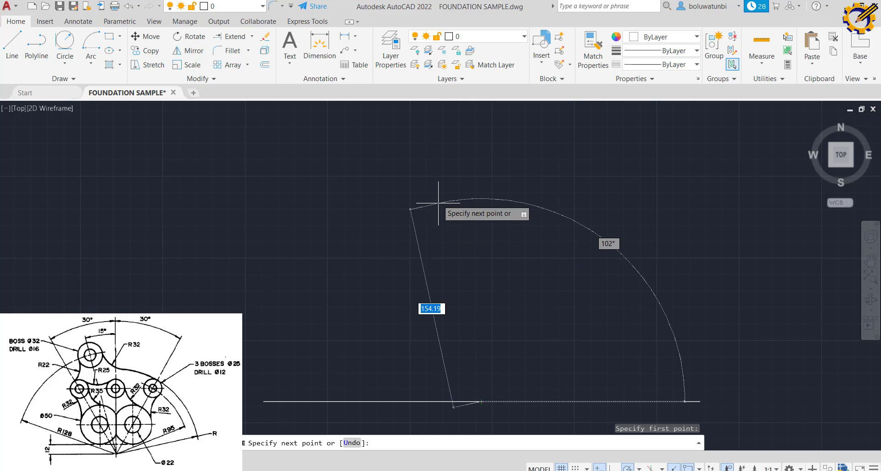
pyautogui.moveTo(482, 153); pyautogui.dragTo(495, 188, button='middle')
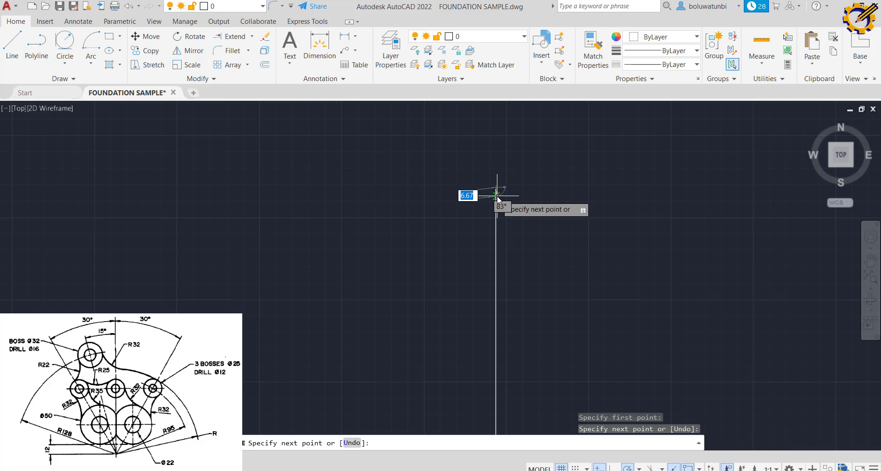
pyautogui.rightClick(497, 197)
pyautogui.click(510, 206)
pyautogui.moveTo(510, 206); pyautogui.dragTo(379, 122, button='middle')
pyautogui.moveTo(397, 260); pyautogui.dragTo(389, 227, button='middle')
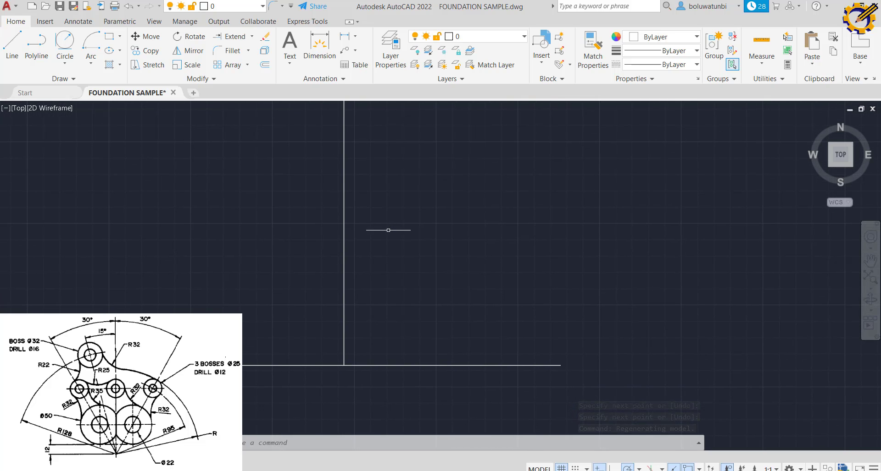
pyautogui.moveTo(233, 209); pyautogui.dragTo(388, 233, button='middle')
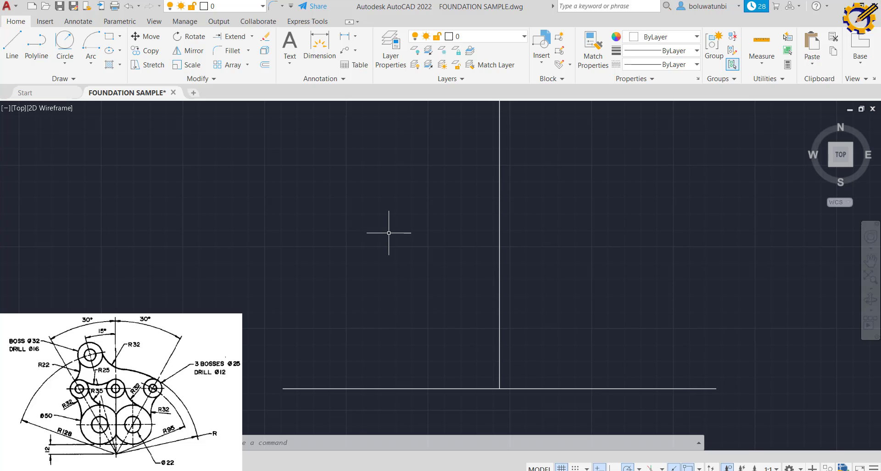
pyautogui.moveTo(442, 470)
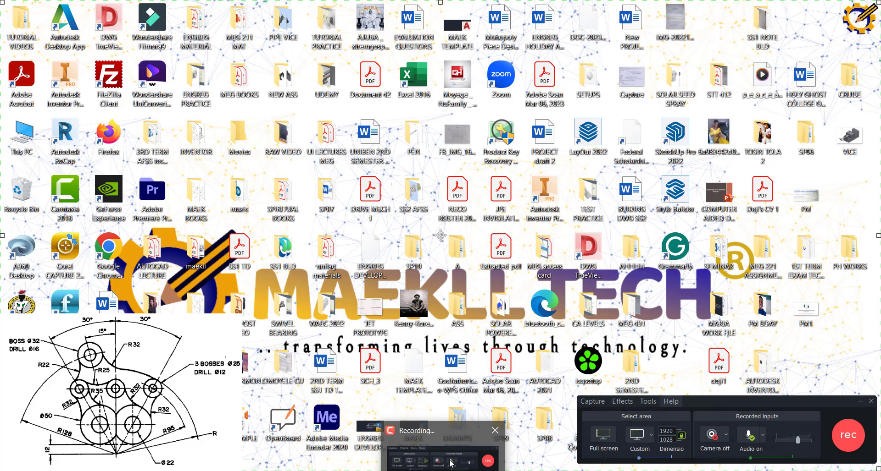
pyautogui.click(450, 464)
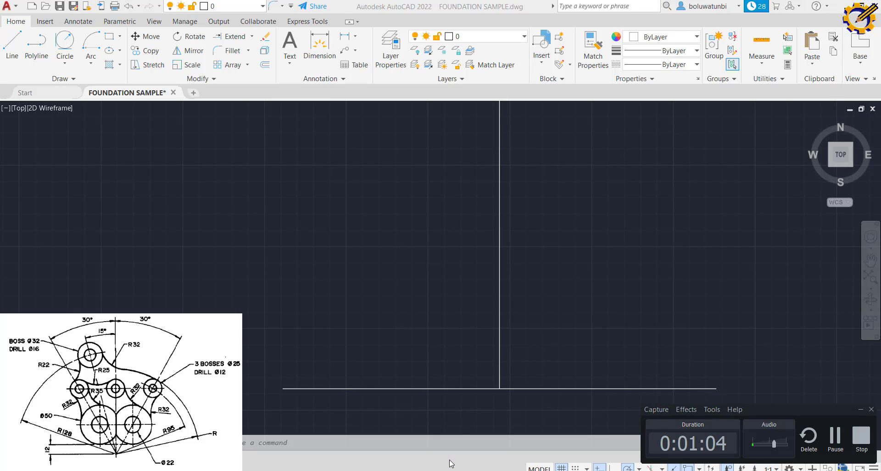
# Step: Offset the base line 12 units upward, then offset that copy another 25 units up
pyautogui.click(451, 464)
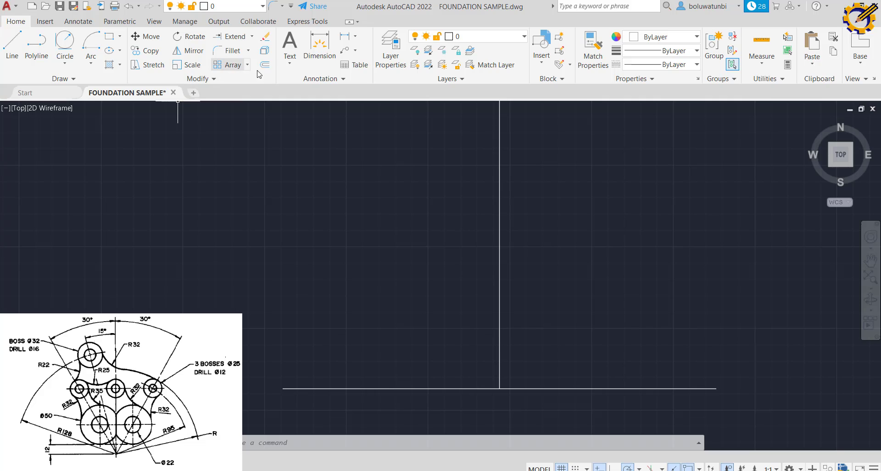
pyautogui.click(265, 65)
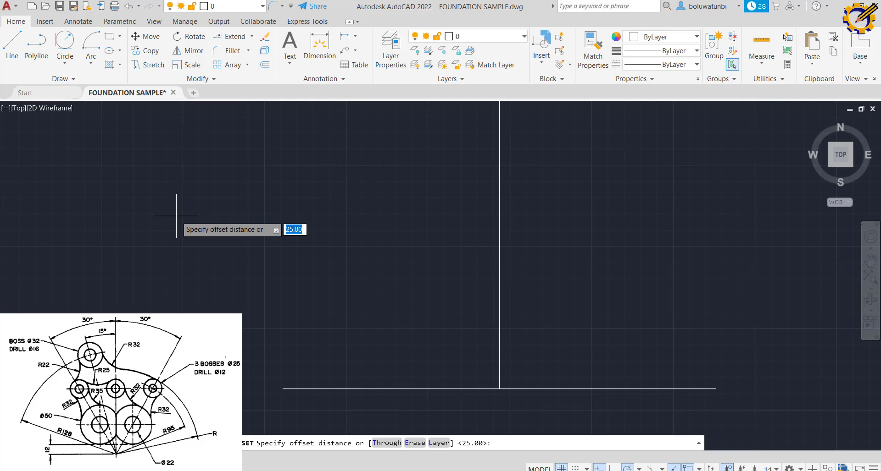
pyautogui.write('12')
pyautogui.press('Return')
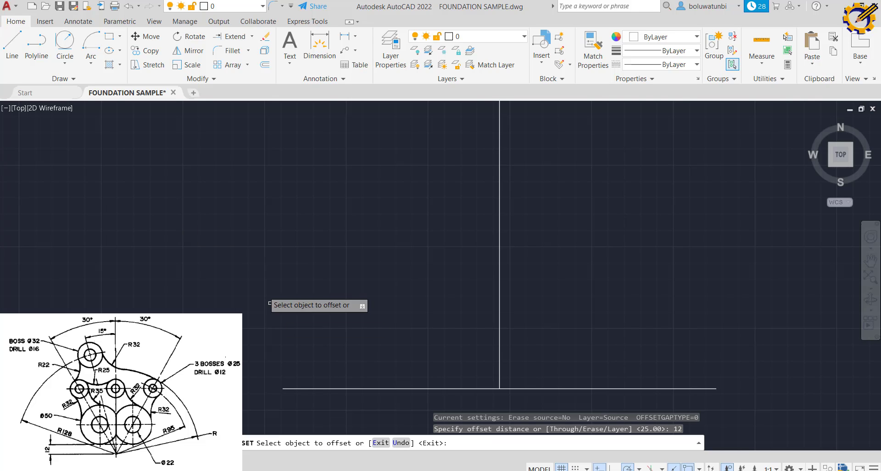
pyautogui.click(344, 389)
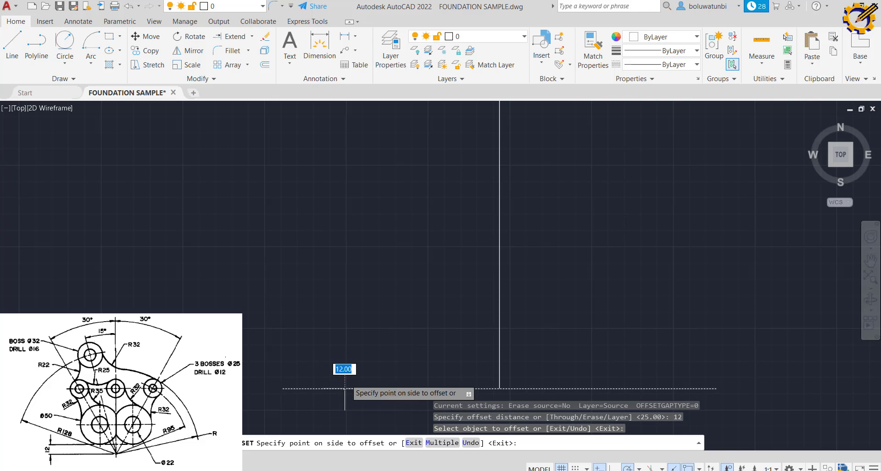
pyautogui.click(369, 337)
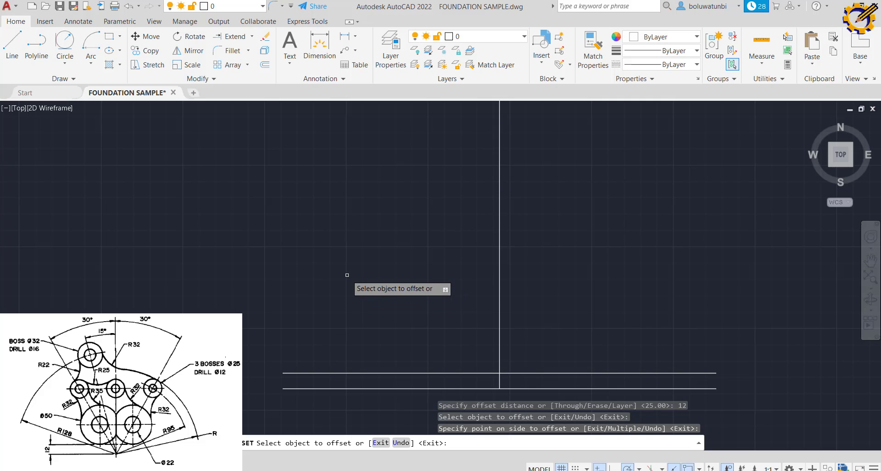
pyautogui.click(352, 373)
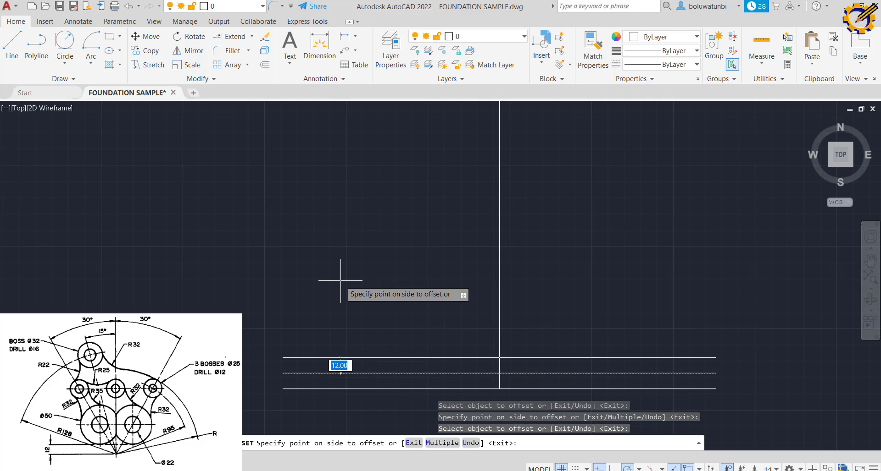
pyautogui.write('25')
pyautogui.press('Return')
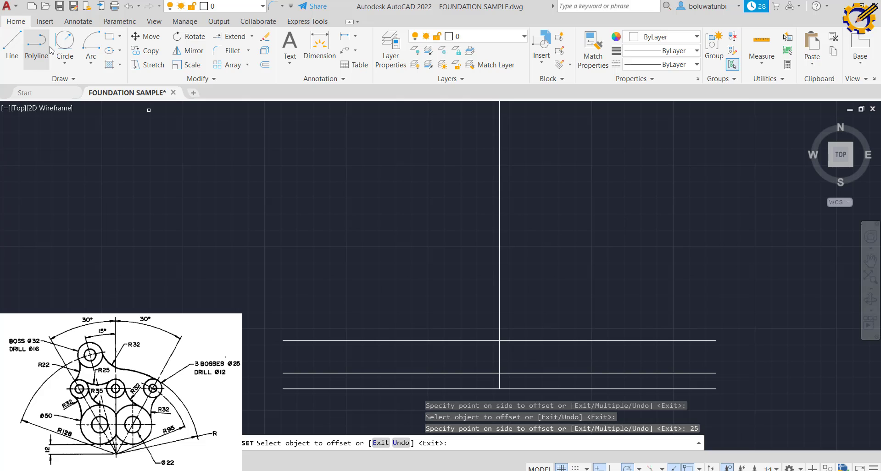
# Step: Draw an inclined line from the base intersection at 60°
pyautogui.click(13, 44)
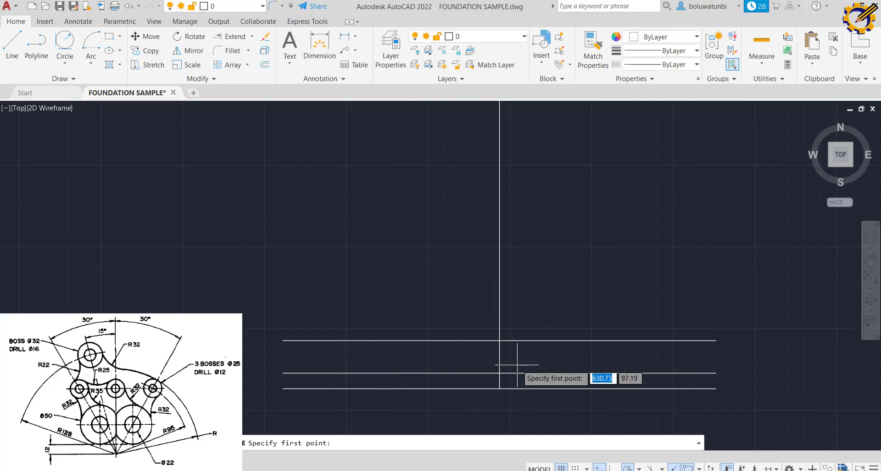
pyautogui.click(500, 390)
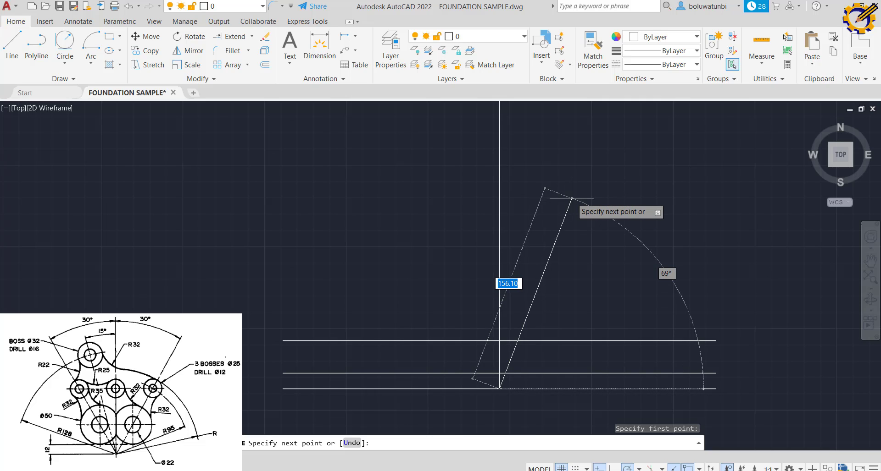
pyautogui.press('Tab')
pyautogui.write('60')
pyautogui.click(571, 198)
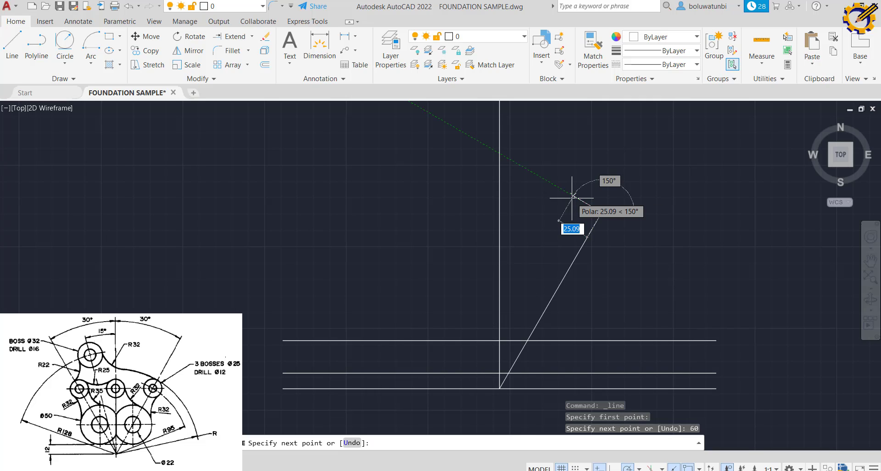
pyautogui.press('Escape')
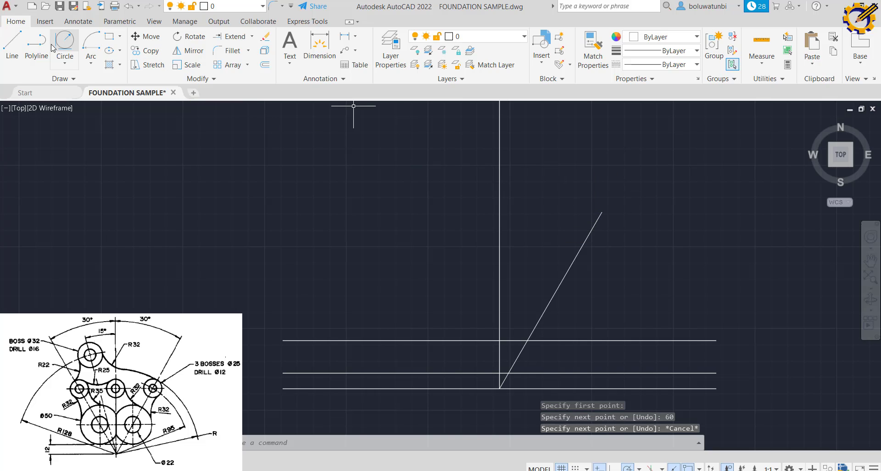
# Step: Draw a second inclined line from the base intersection at 105°
pyautogui.click(17, 41)
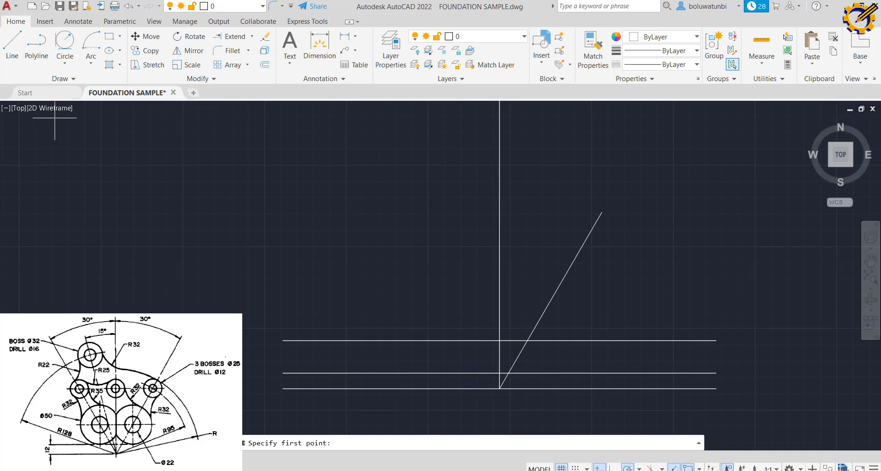
pyautogui.click(500, 389)
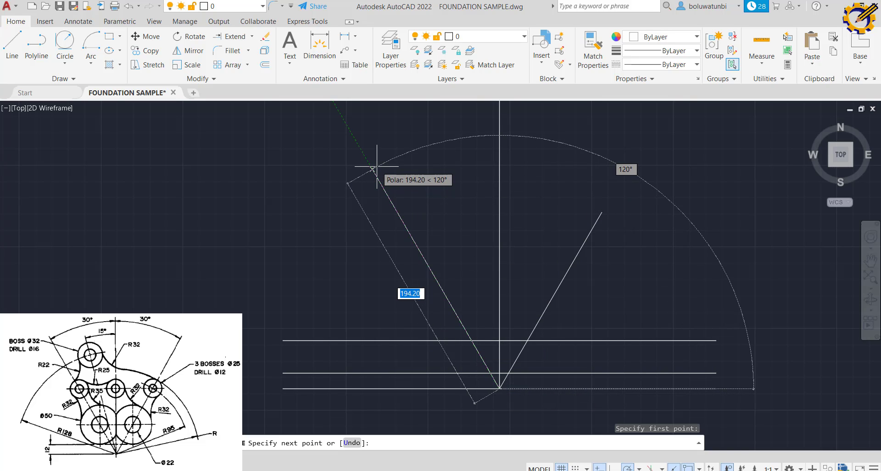
pyautogui.write('10')
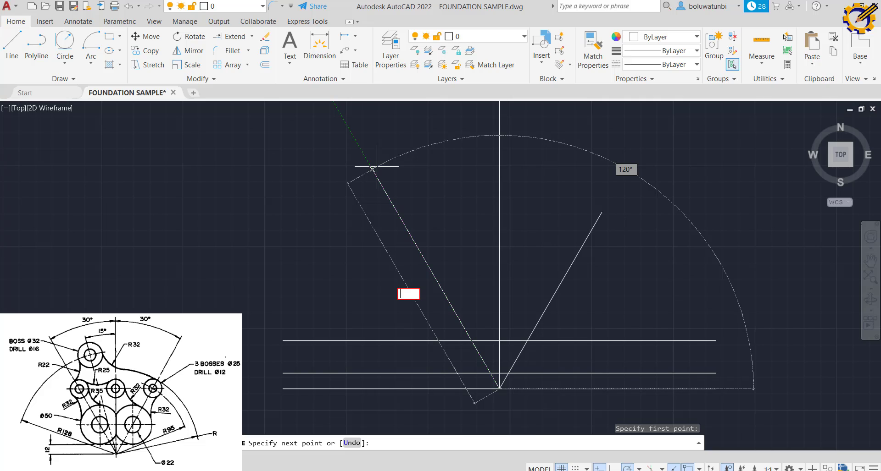
pyautogui.press('Escape')
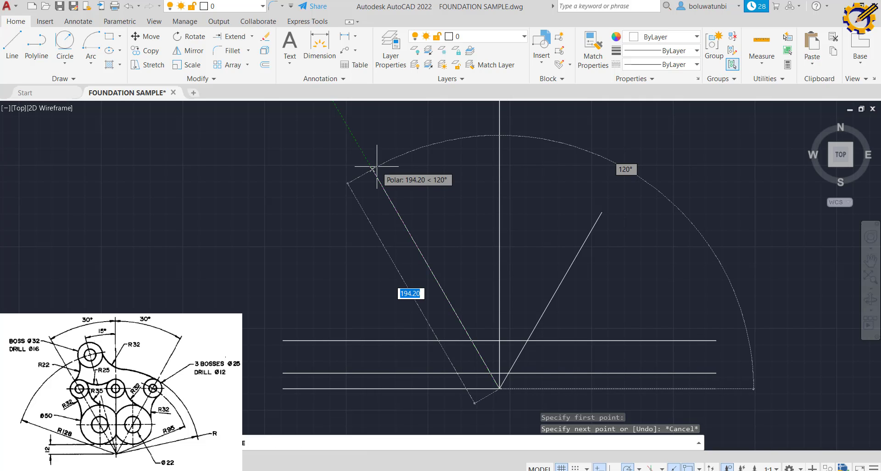
pyautogui.press('Tab')
pyautogui.write('10')
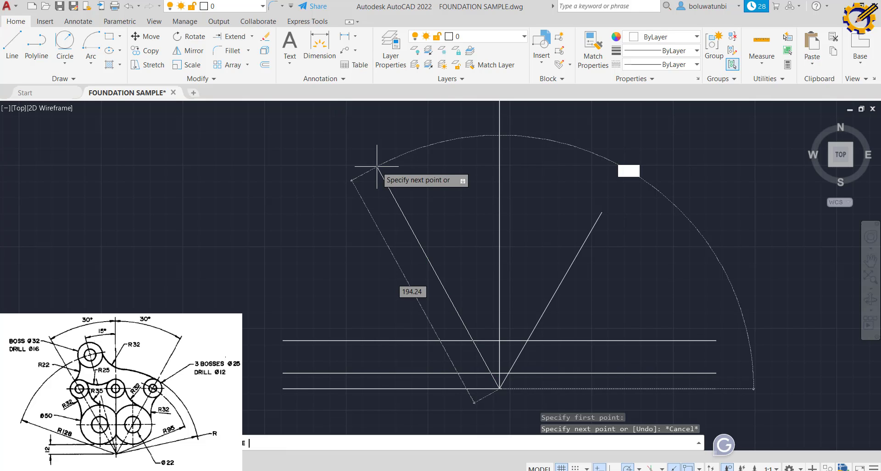
pyautogui.press('Return')
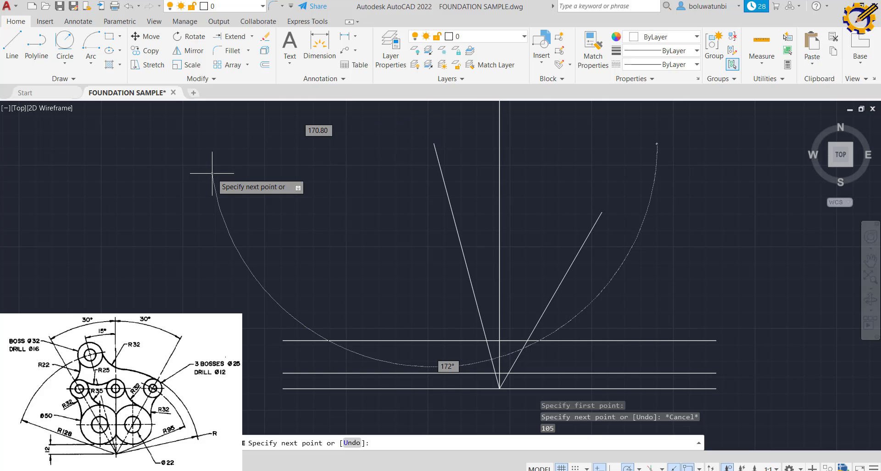
pyautogui.press('Escape')
# Step: Draw a third inclined line from the base intersection at 120°
pyautogui.press('Return')
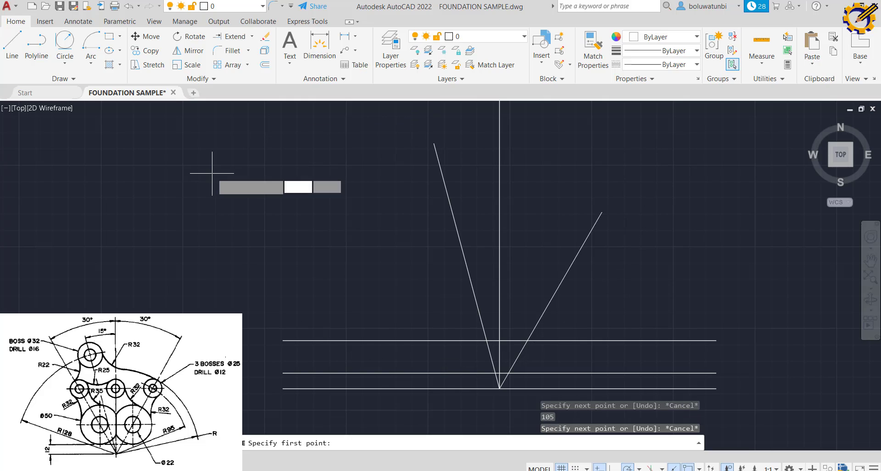
pyautogui.click(499, 389)
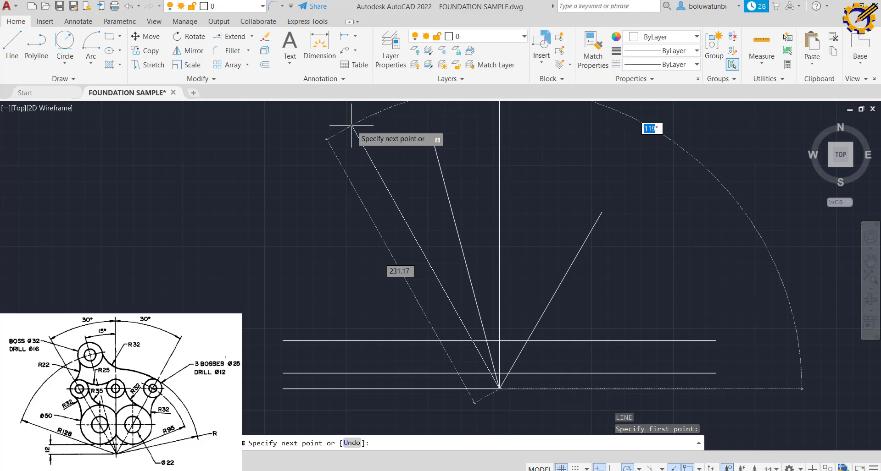
pyautogui.write('120')
pyautogui.press('Return')
pyautogui.press('Escape')
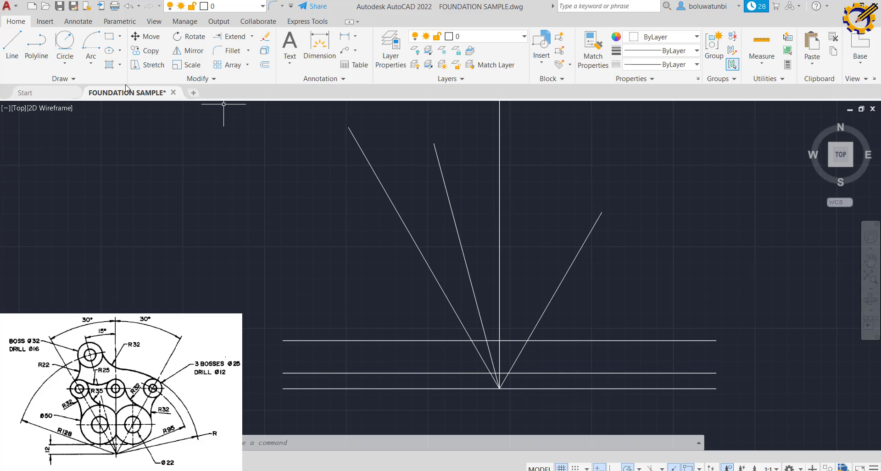
# Step: Draw Ø50 circles where the left and right inclined lines cross the upper horizontal line
pyautogui.click(67, 69)
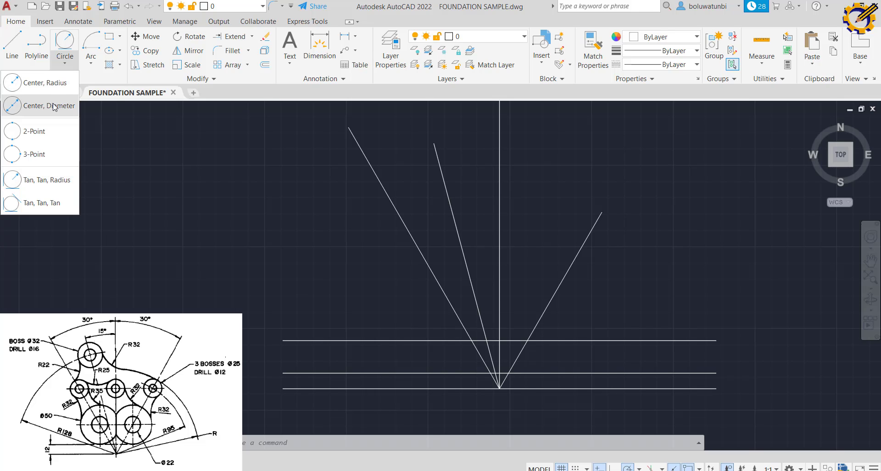
pyautogui.click(57, 107)
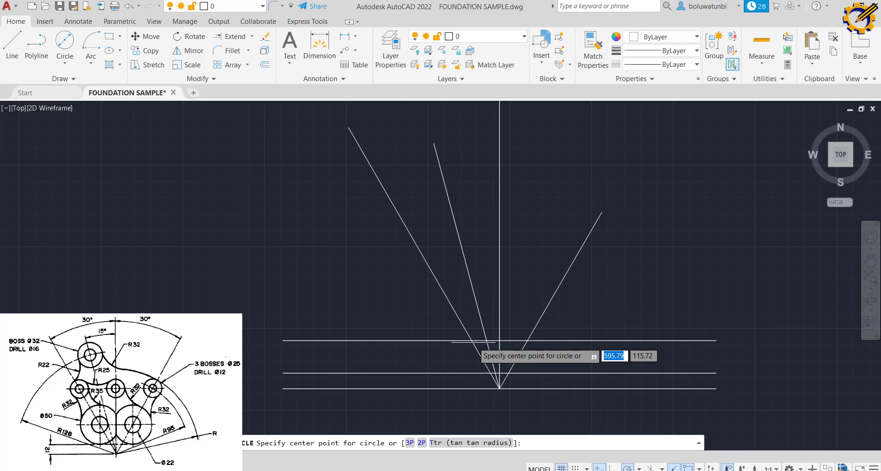
pyautogui.click(471, 340)
pyautogui.write('50')
pyautogui.press('Return')
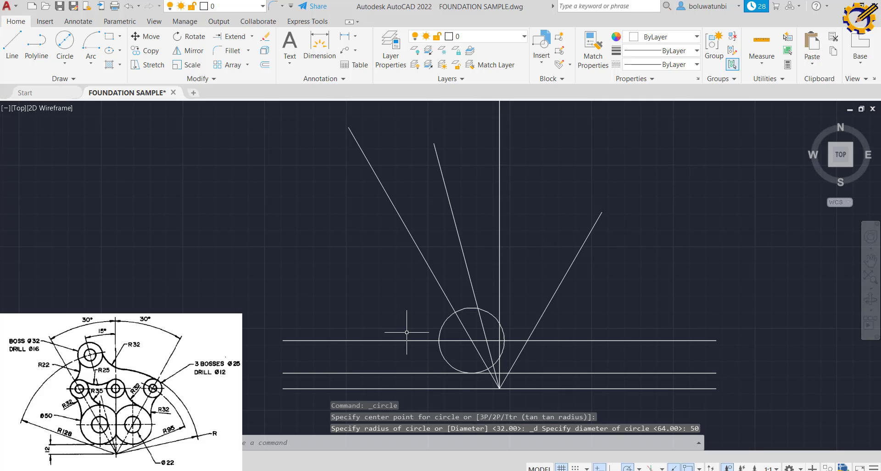
pyautogui.press('Return')
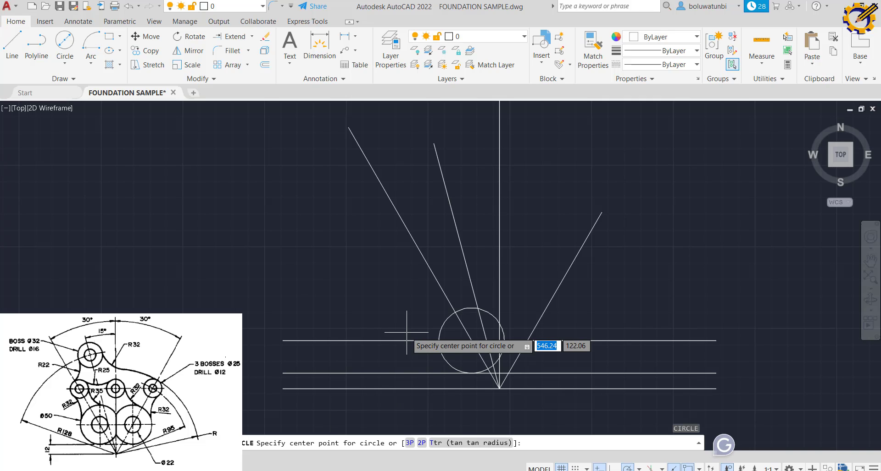
pyautogui.click(533, 329)
pyautogui.write('25')
pyautogui.press('Return')
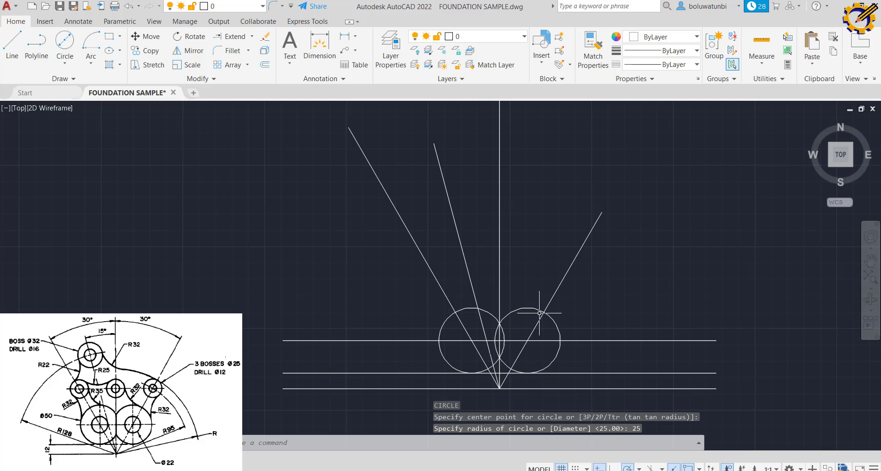
# Step: Add a concentric Ø22 hole circle inside each Ø50 boss
pyautogui.click(71, 46)
pyautogui.scroll(4, 478, 343)
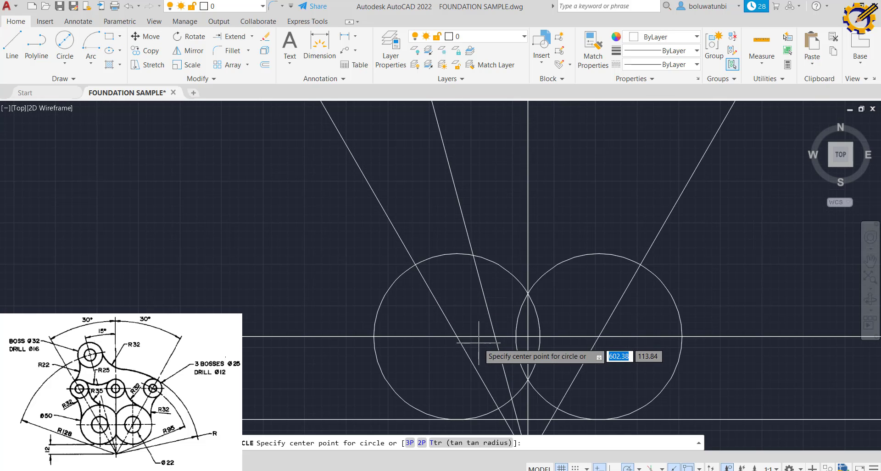
pyautogui.click(457, 337)
pyautogui.write('d')
pyautogui.press('Return')
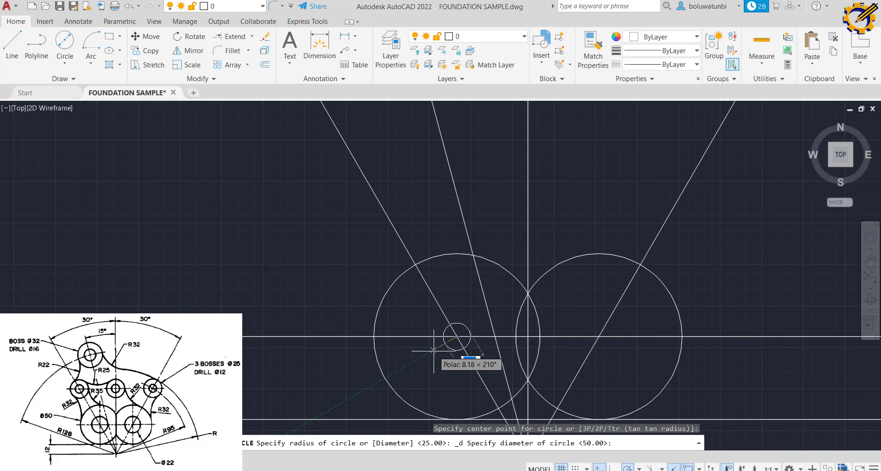
pyautogui.write('22')
pyautogui.press('Return')
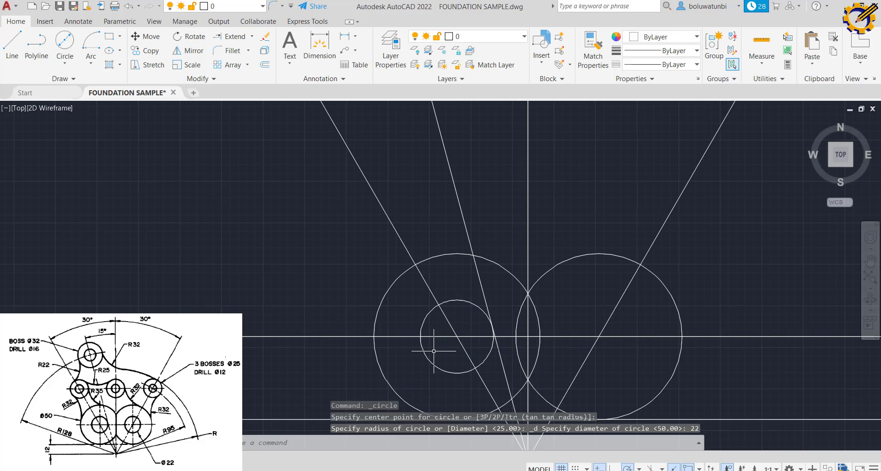
pyautogui.press('Return')
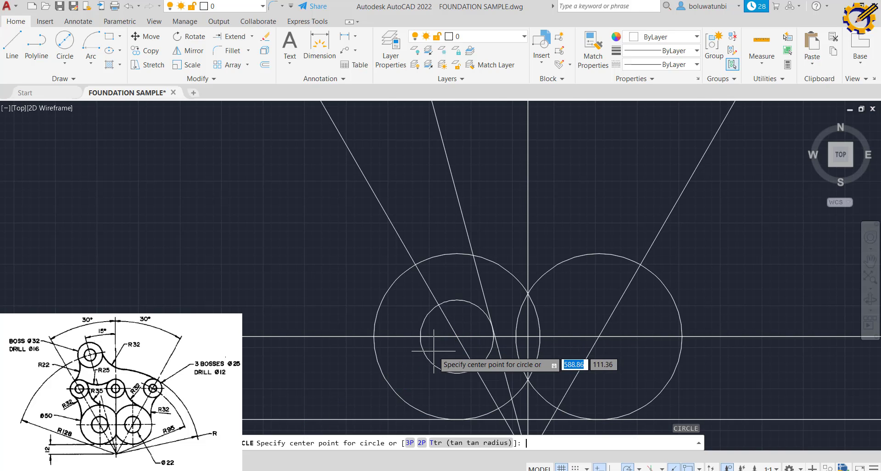
pyautogui.click(598, 337)
pyautogui.write('11')
pyautogui.press('Return')
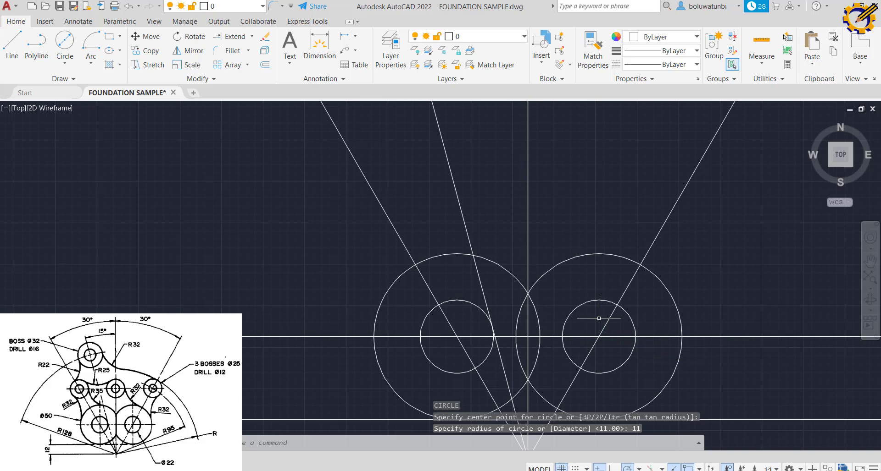
pyautogui.scroll(-2, 599, 318)
pyautogui.moveTo(563, 318)
pyautogui.mouseDown(button='middle')
pyautogui.moveTo(533, 334)
pyautogui.moveTo(490, 324)
pyautogui.mouseUp(button='middle')
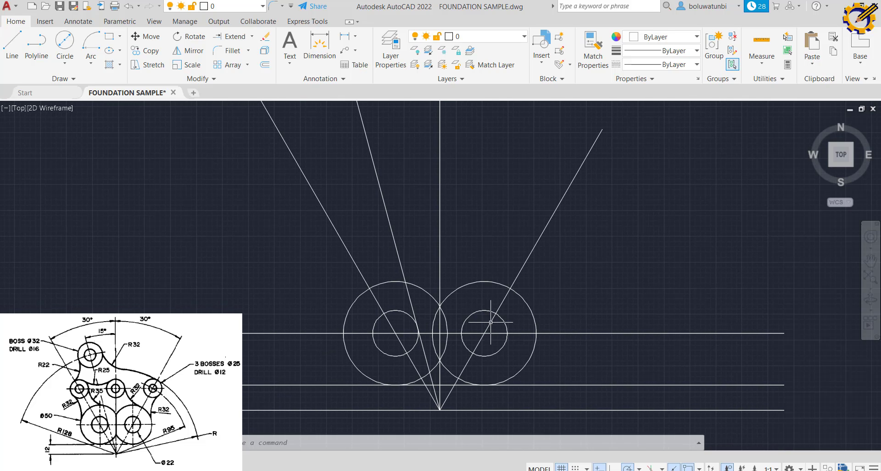
pyautogui.click(91, 63)
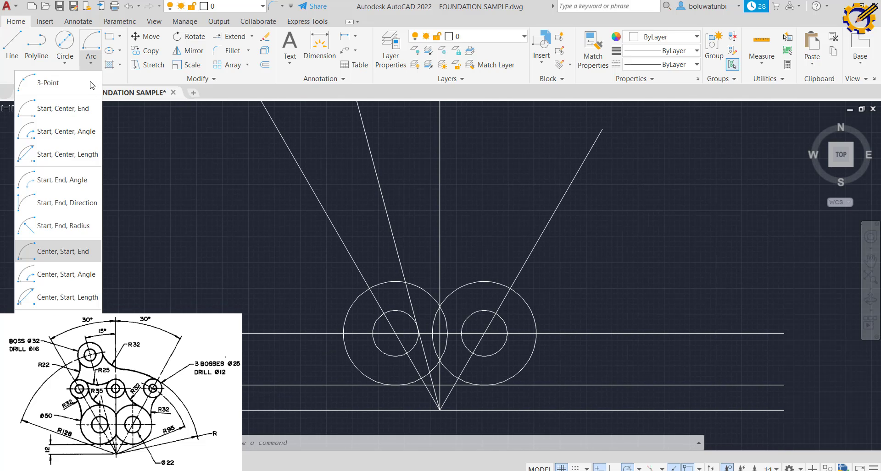
# Step: Draw an R95 arc centred on the base intersection, sweeping up the right side
pyautogui.click(63, 252)
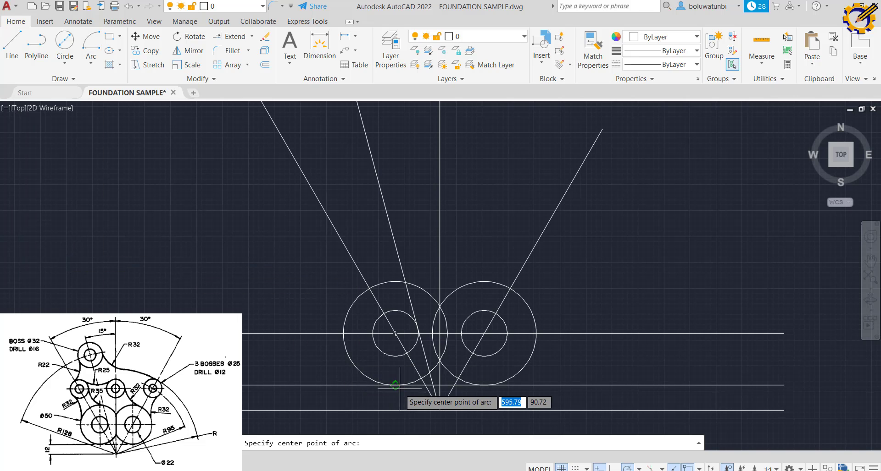
pyautogui.click(439, 410)
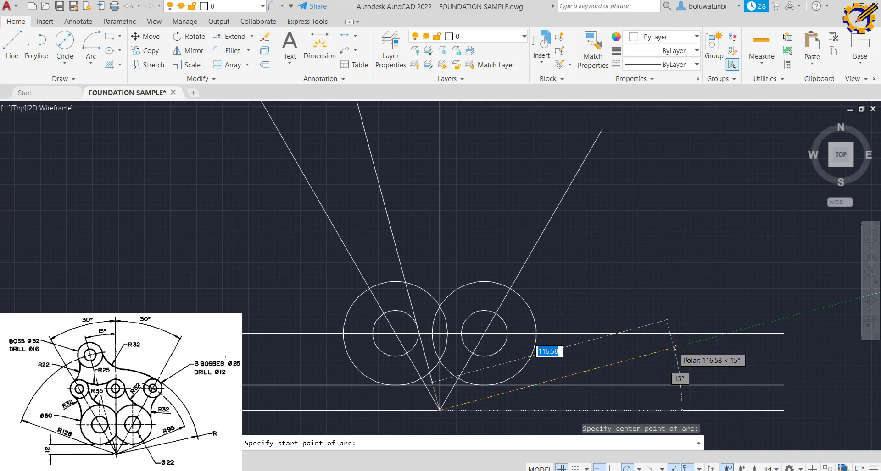
pyautogui.write('95')
pyautogui.press('Return')
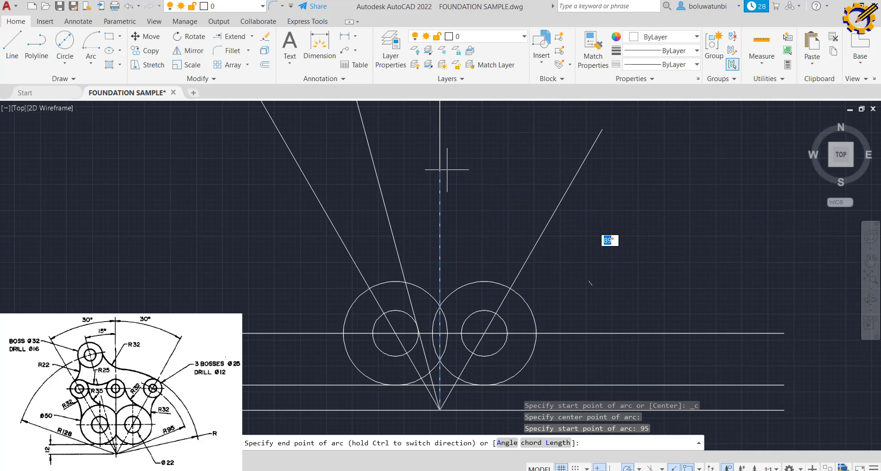
pyautogui.press('Escape')
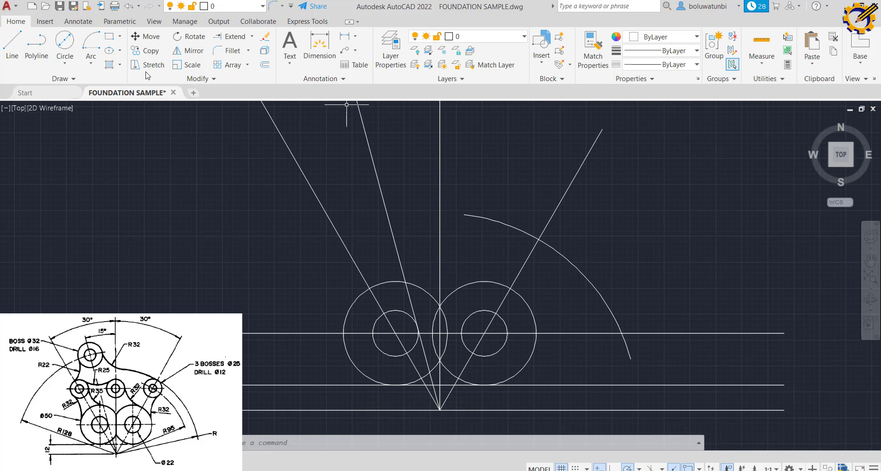
pyautogui.click(66, 45)
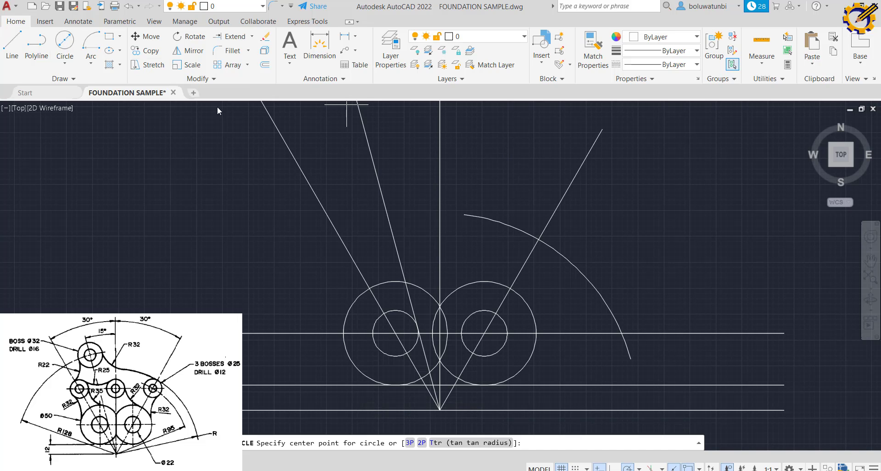
# Step: Draw a Ø25 circle with a concentric radius-6 hole where the R95 arc meets the right ray
pyautogui.click(538, 239)
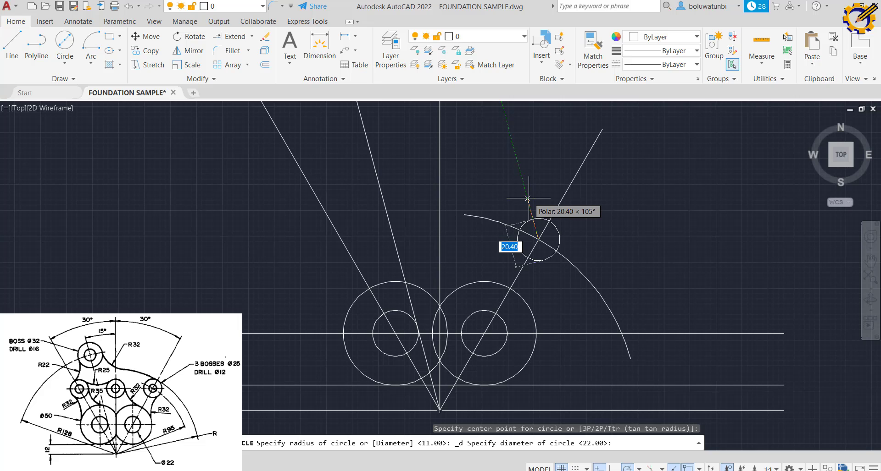
pyautogui.press('BackSpace')
pyautogui.press('Return')
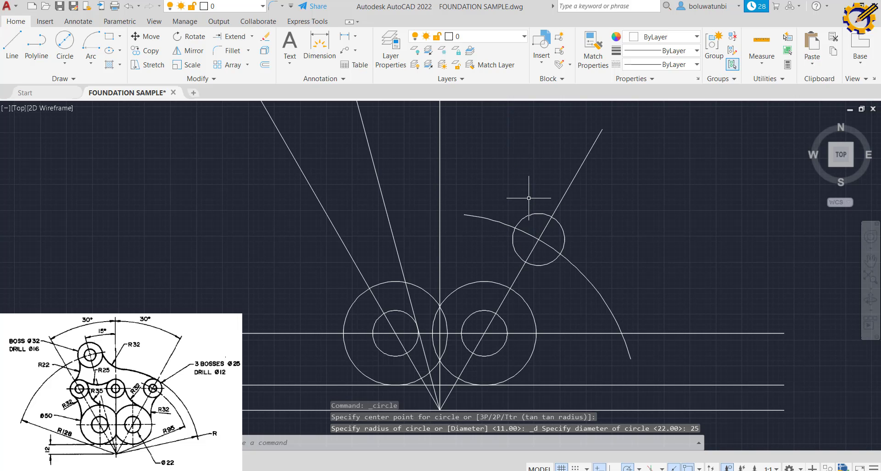
pyautogui.press('Return')
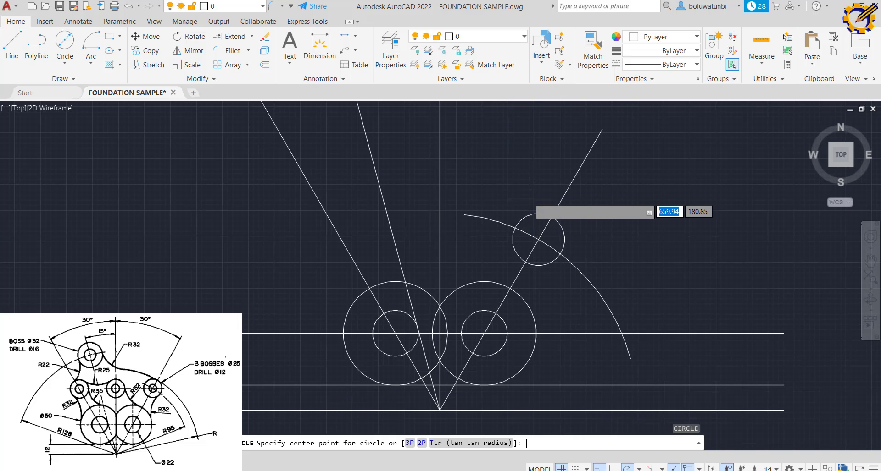
pyautogui.click(538, 240)
pyautogui.write('6')
pyautogui.press('Return')
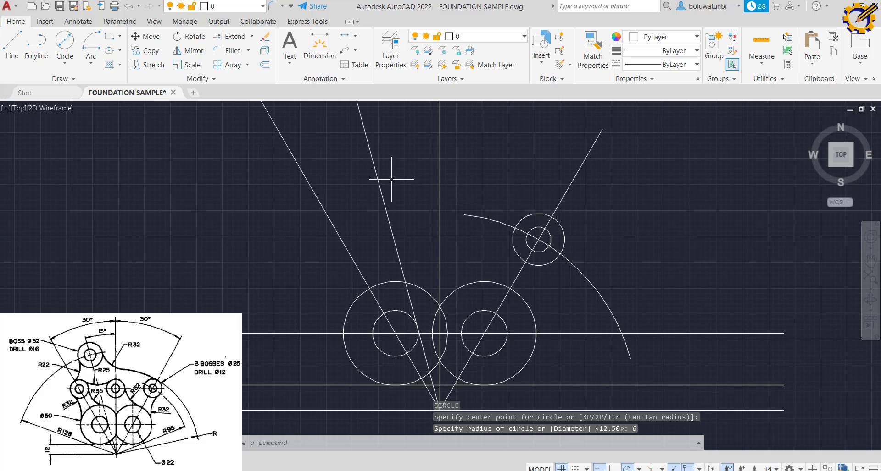
# Step: Draw a horizontal line through the new boss centre, extending left across the drawing
pyautogui.click(14, 48)
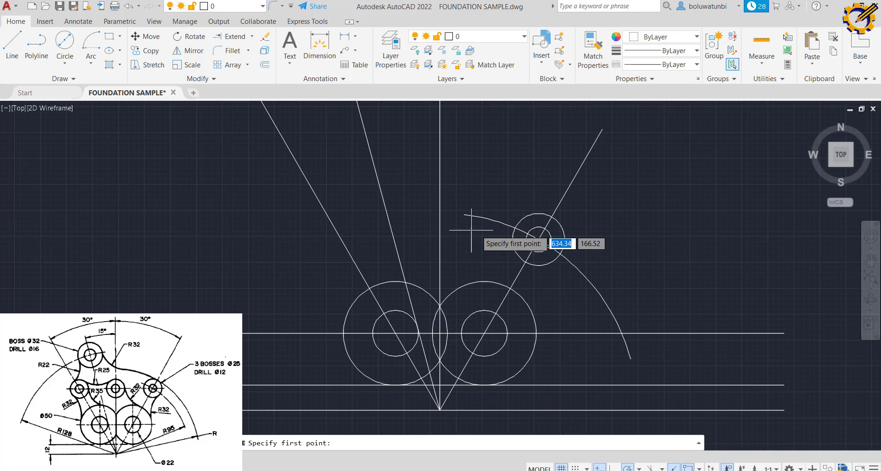
pyautogui.moveTo(538, 238)
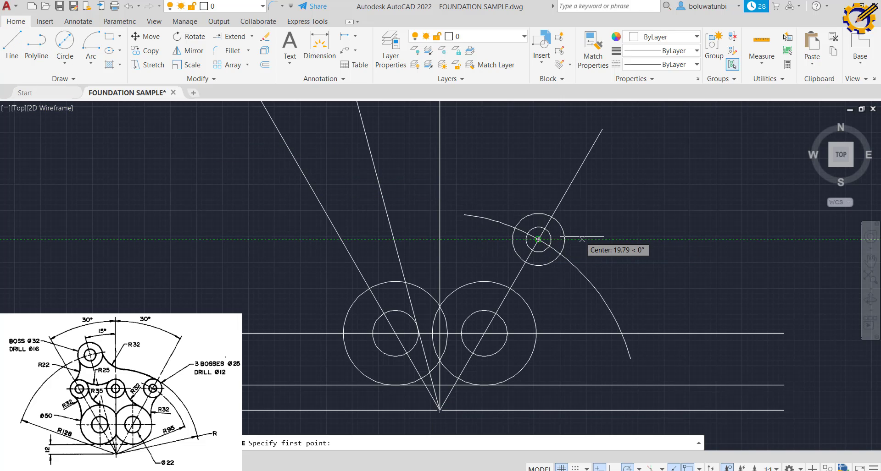
pyautogui.click(583, 239)
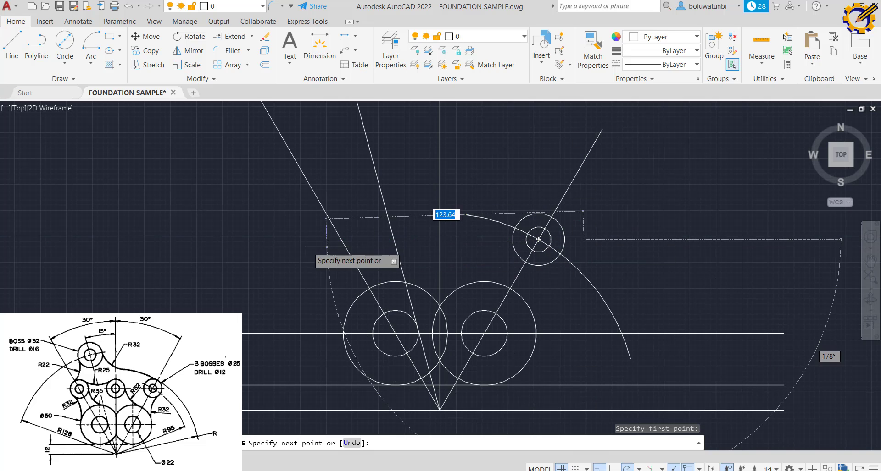
pyautogui.click(253, 239)
pyautogui.rightClick(254, 222)
pyautogui.click(276, 230)
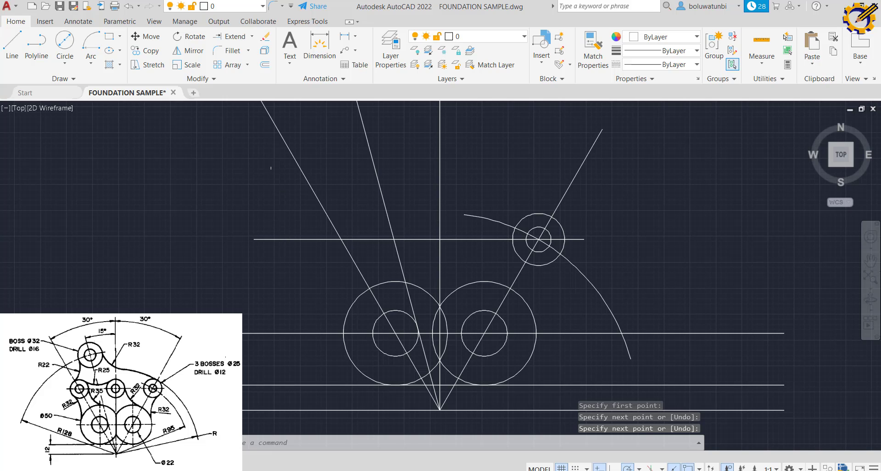
pyautogui.click(74, 42)
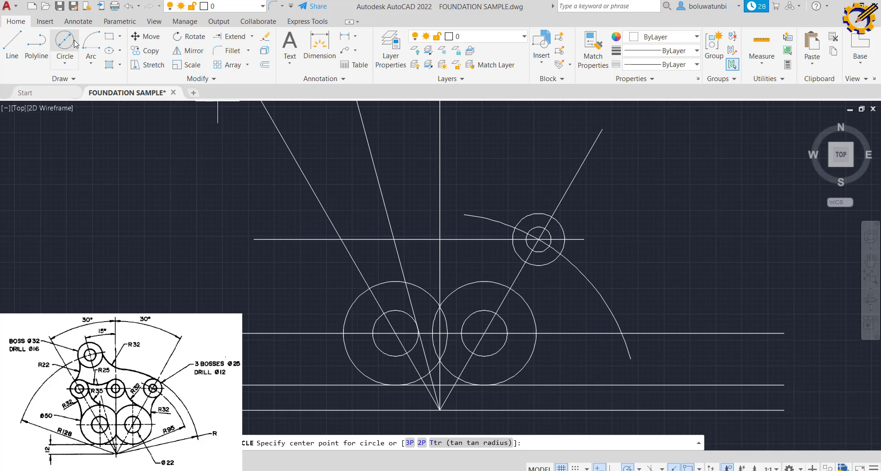
# Step: Draw a Ø25 circle and radius-6 hole where the horizontal line crosses the vertical centreline
pyautogui.click(439, 240)
pyautogui.write('d')
pyautogui.press('Return')
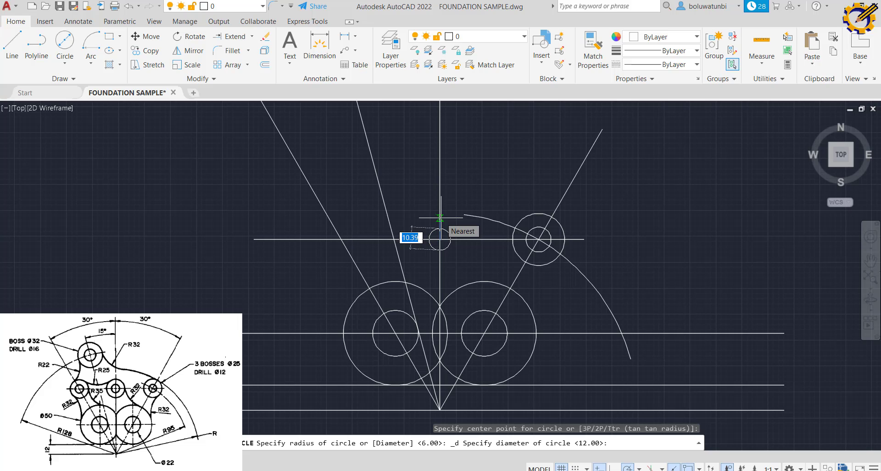
pyautogui.press('BackSpace')
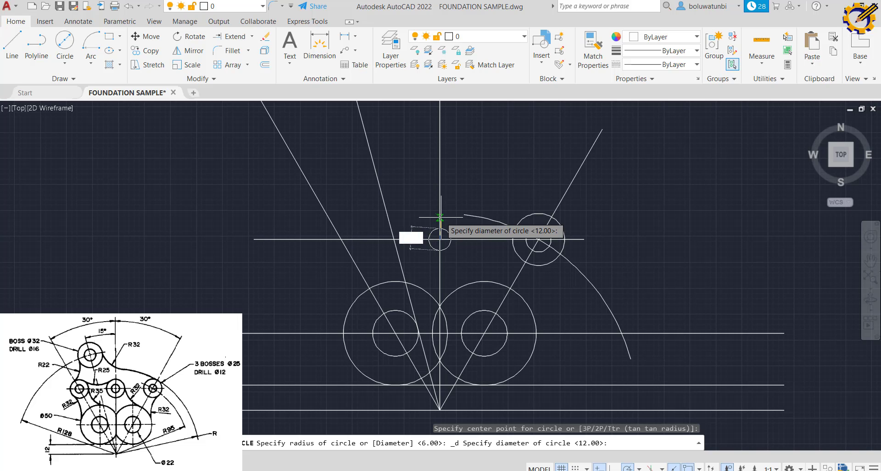
pyautogui.press('Return')
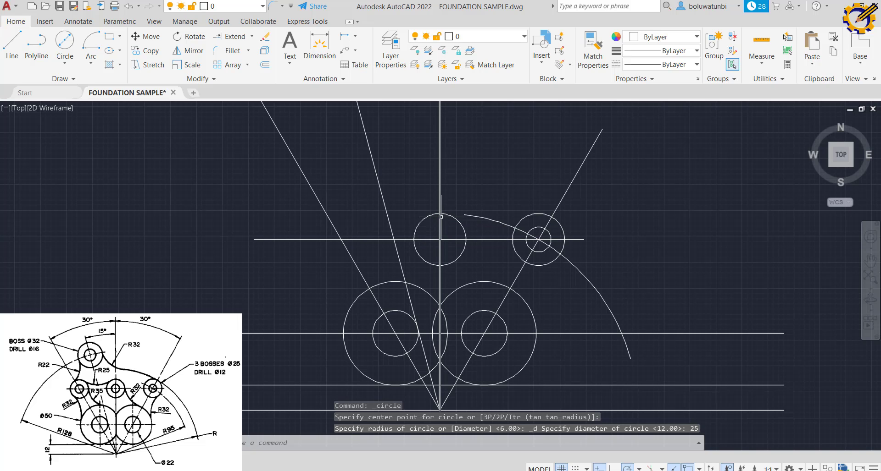
pyautogui.press('Return')
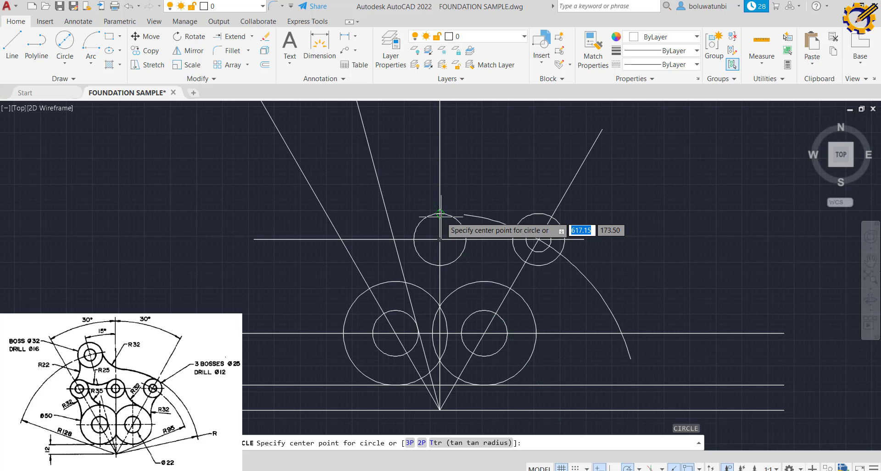
pyautogui.click(439, 239)
pyautogui.write('6')
pyautogui.press('Return')
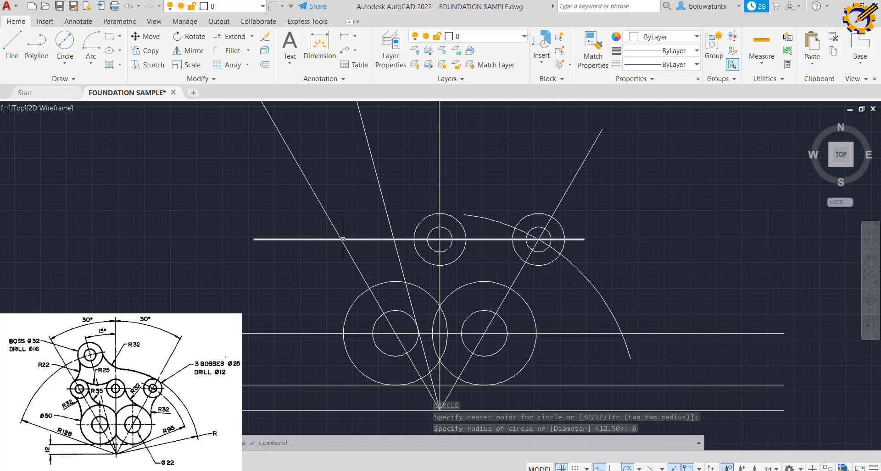
pyautogui.click(537, 214)
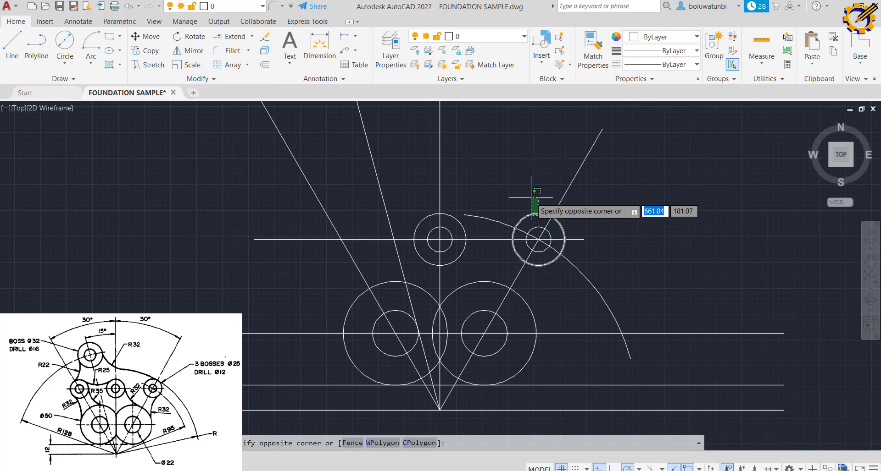
pyautogui.press('Escape')
pyautogui.press('Escape')
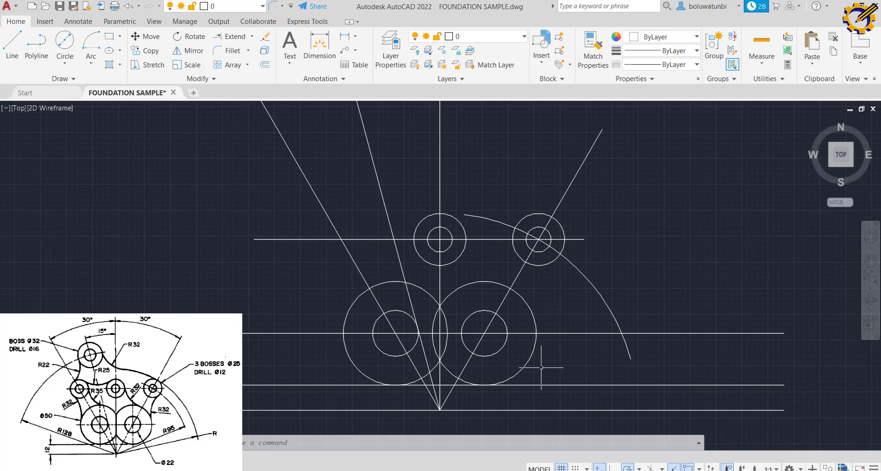
# Step: Draw an R32 circle tangent to the upper-right boss and the lower-right Ø50 circle
pyautogui.click(62, 63)
pyautogui.click(52, 181)
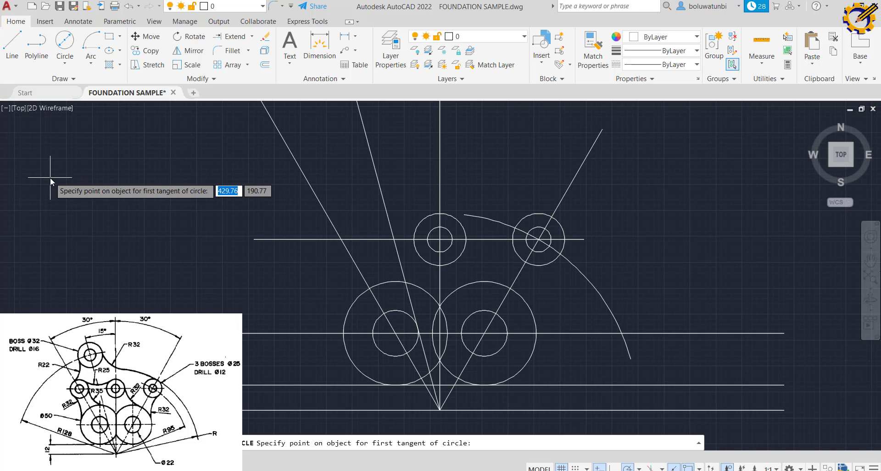
pyautogui.click(550, 262)
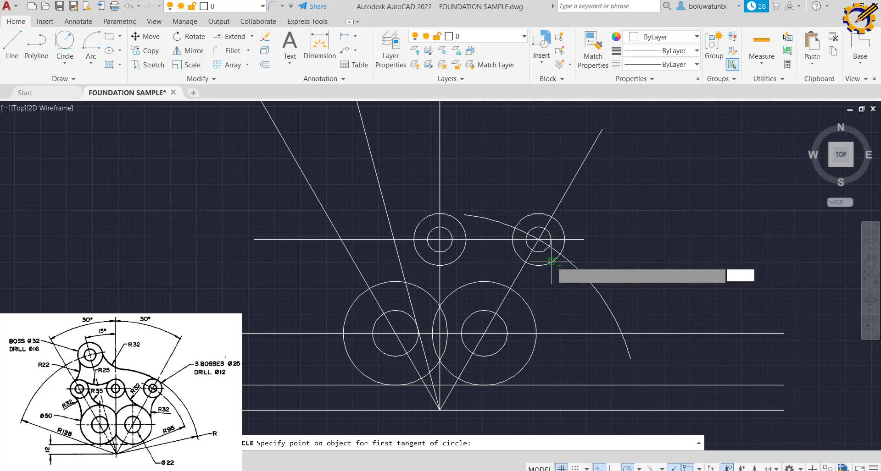
pyautogui.click(536, 322)
pyautogui.write('3')
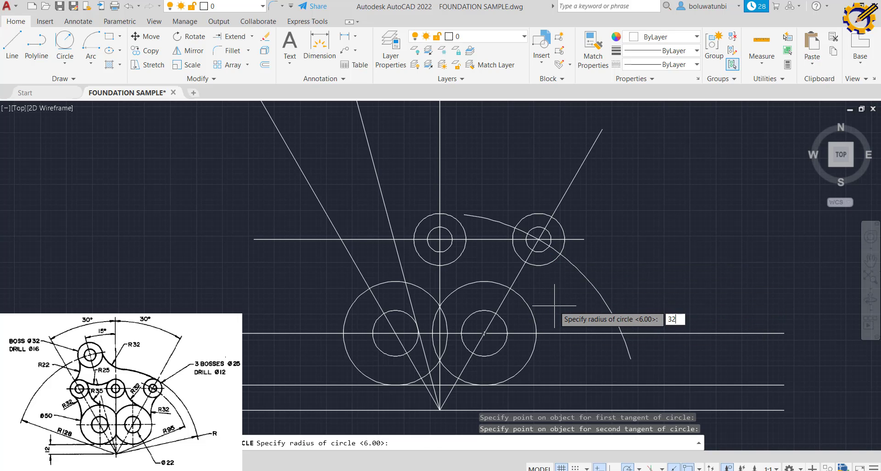
pyautogui.write('2')
pyautogui.press('Return')
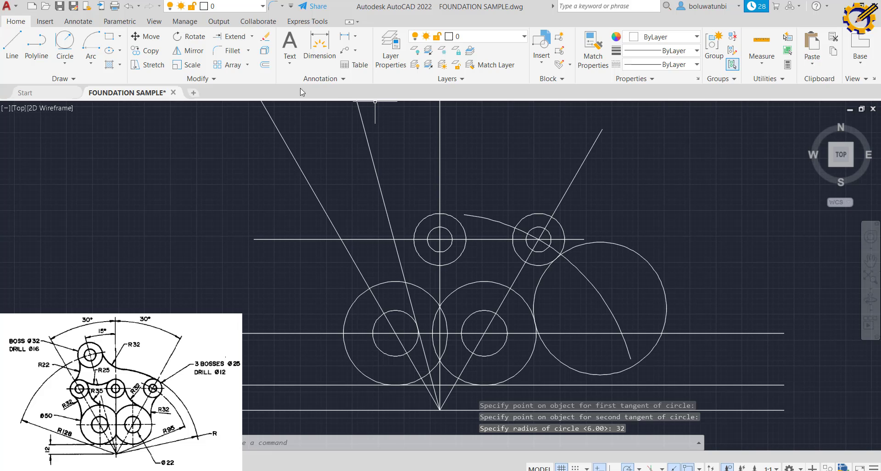
# Step: Trim the R32 circle down to a blend arc, then select the arc and right boss circle
pyautogui.click(252, 37)
pyautogui.click(239, 52)
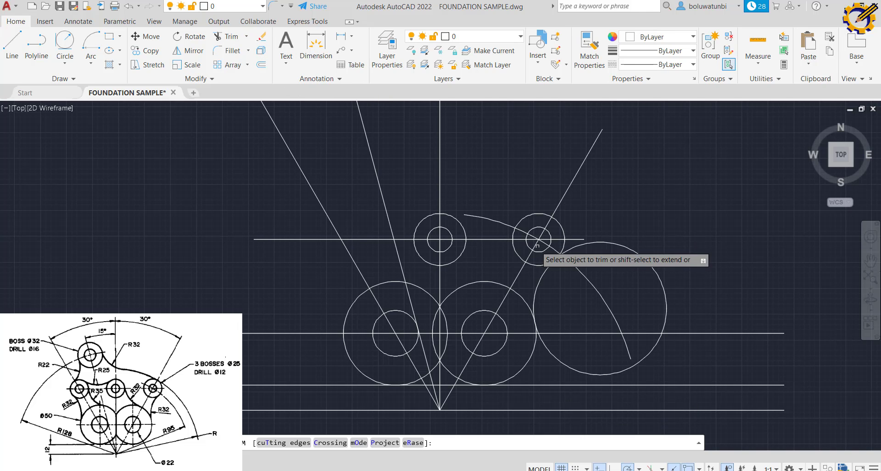
pyautogui.click(567, 251)
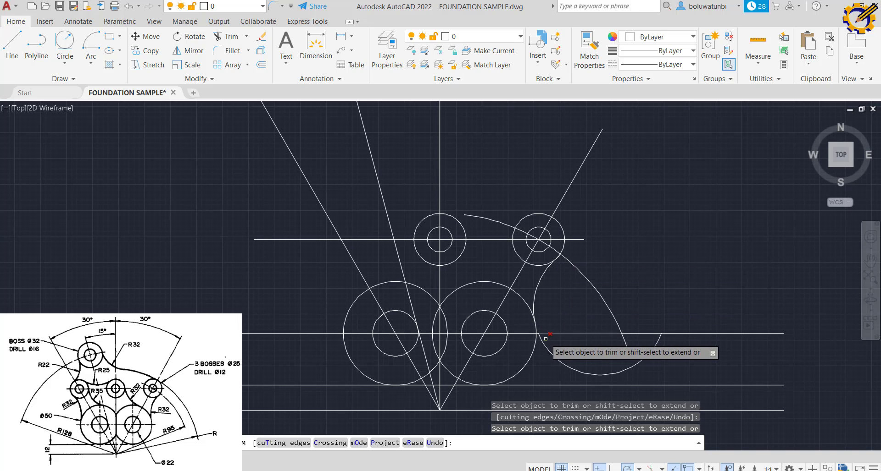
pyautogui.click(547, 345)
pyautogui.rightClick(666, 233)
pyautogui.click(684, 236)
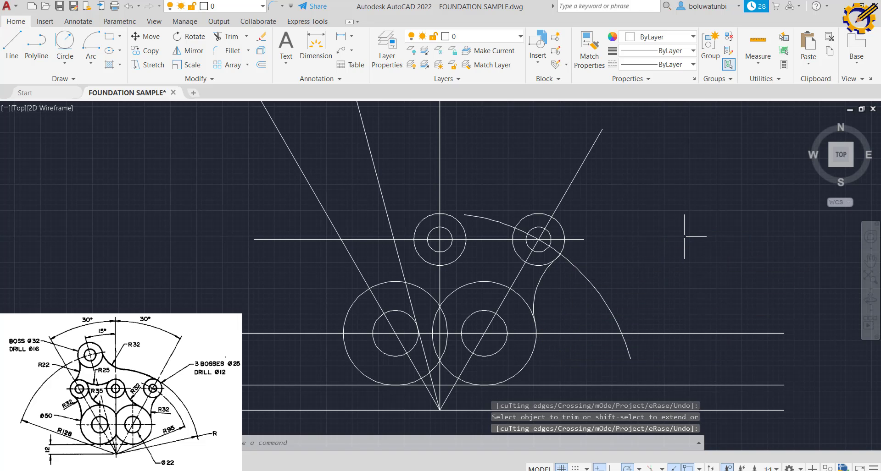
pyautogui.click(541, 281)
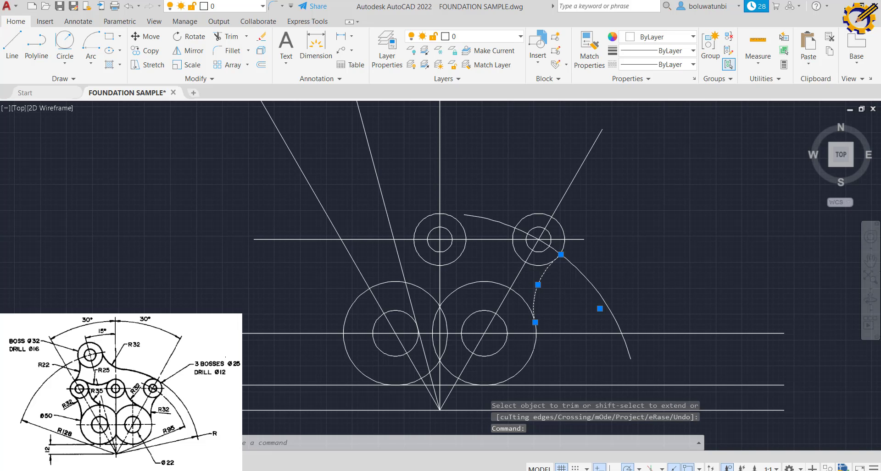
pyautogui.click(556, 257)
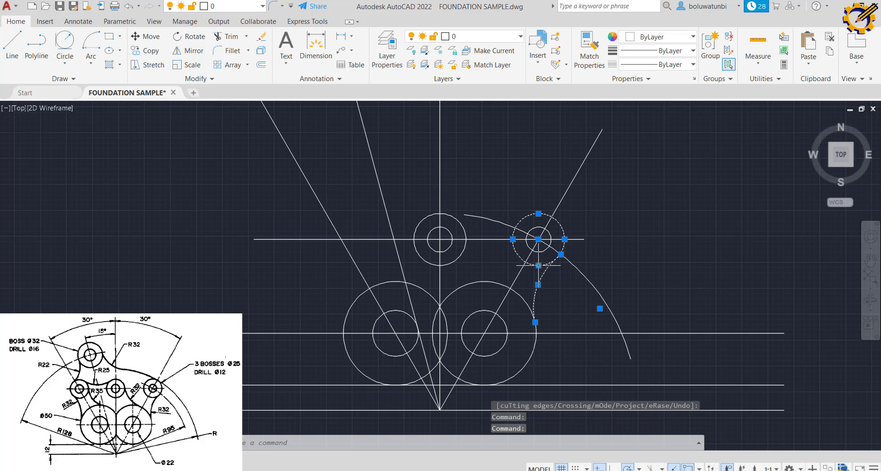
# Step: Mirror the right boss circles and R32 arc about the vertical centreline, keeping the originals
pyautogui.click(551, 237)
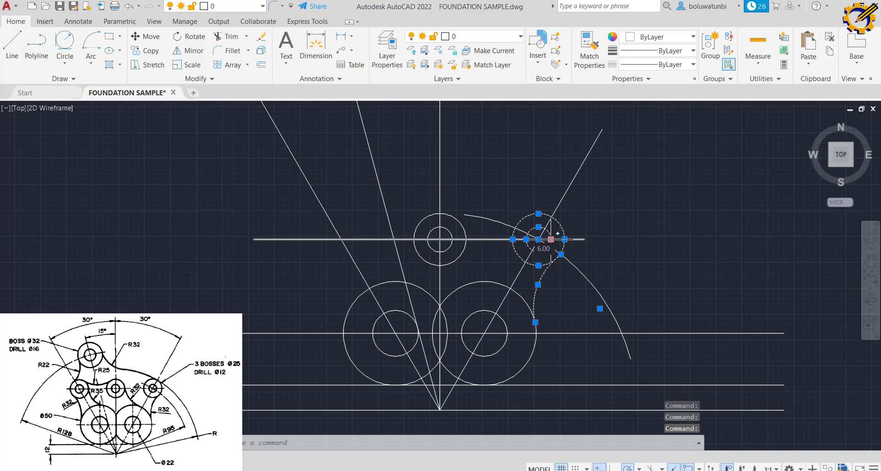
pyautogui.click(188, 51)
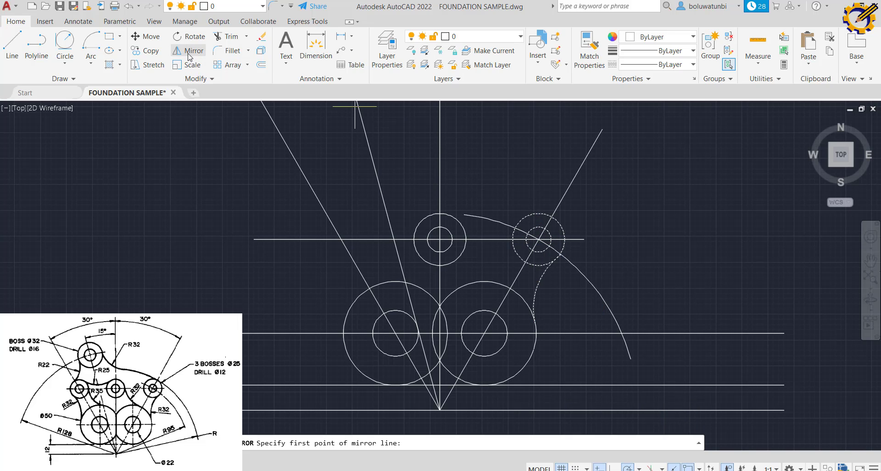
pyautogui.click(440, 239)
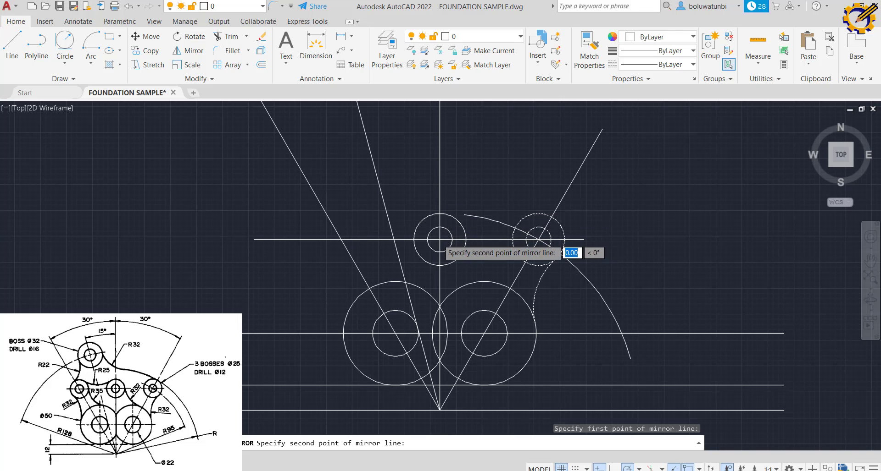
pyautogui.click(440, 335)
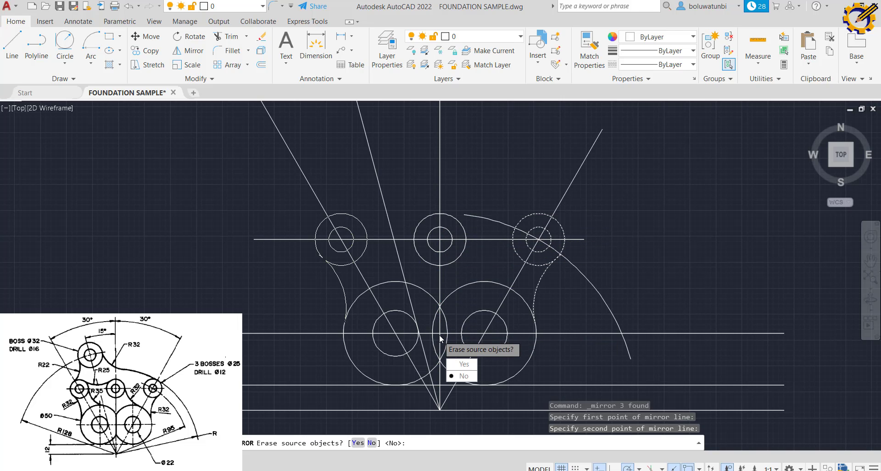
pyautogui.click(463, 376)
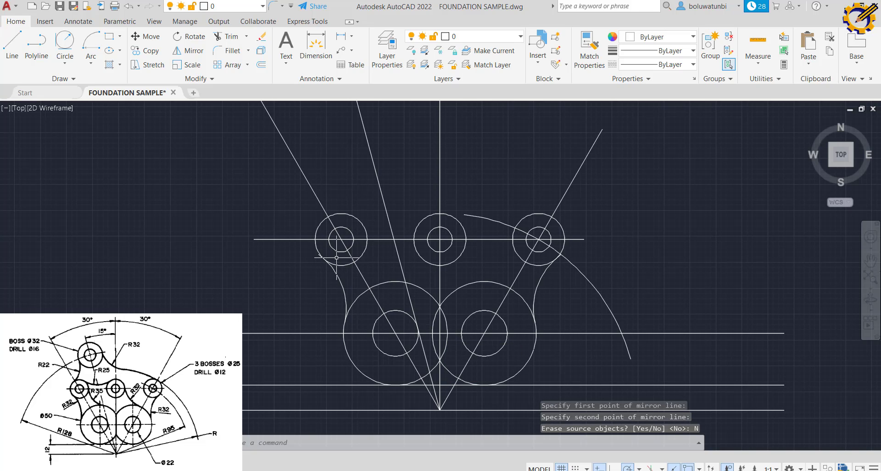
pyautogui.scroll(2, 327, 260)
pyautogui.click(222, 37)
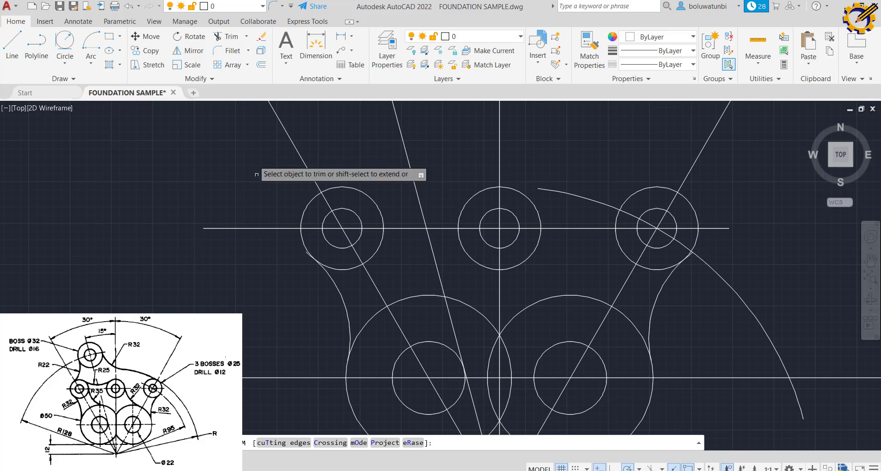
pyautogui.scroll(3, 289, 252)
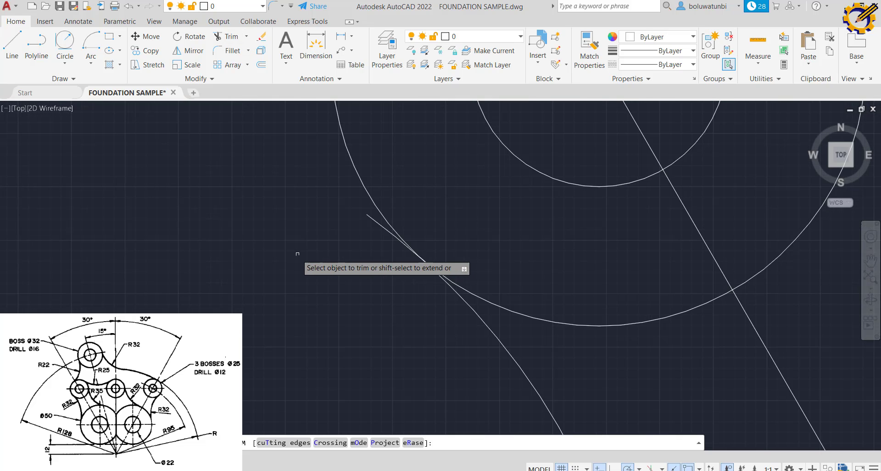
# Step: Trim the short arc stubs at the left and right small bosses
pyautogui.click(369, 219)
pyautogui.scroll(-4, 421, 217)
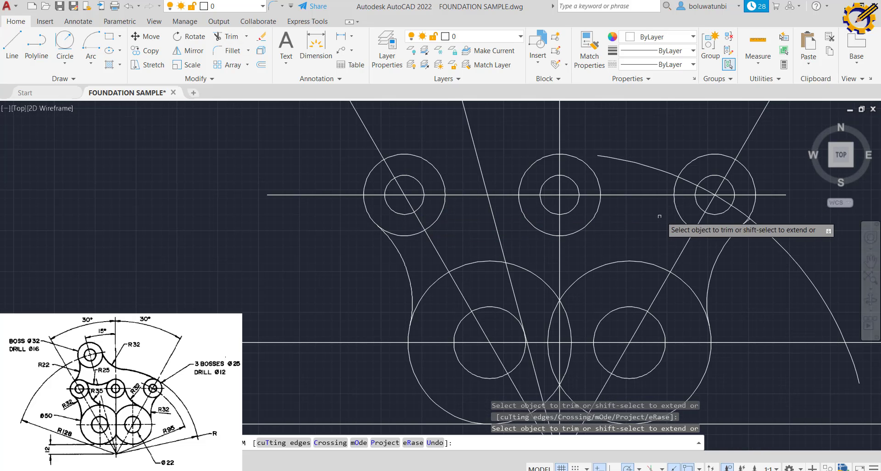
pyautogui.moveTo(753, 222); pyautogui.dragTo(632, 218, button='middle')
pyautogui.scroll(6, 632, 218)
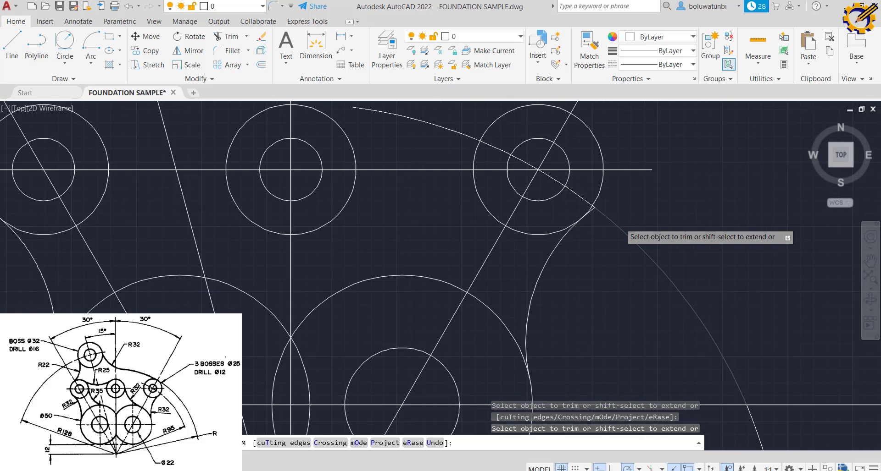
pyautogui.click(544, 189)
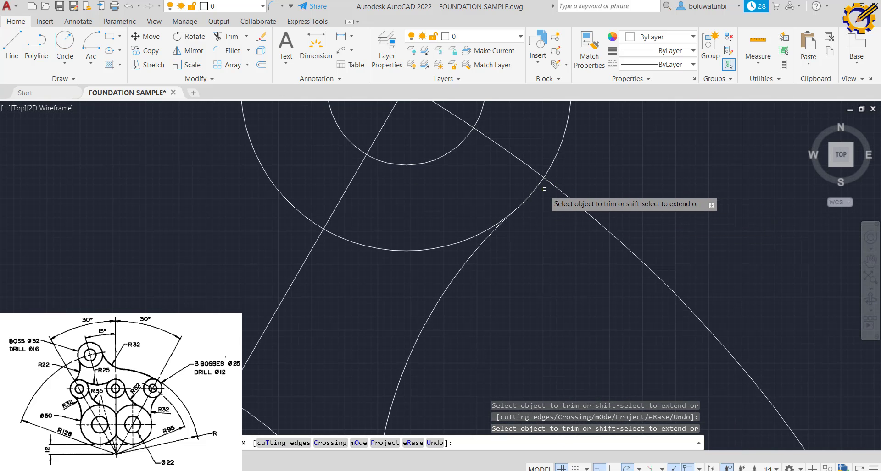
pyautogui.scroll(-6, 545, 241)
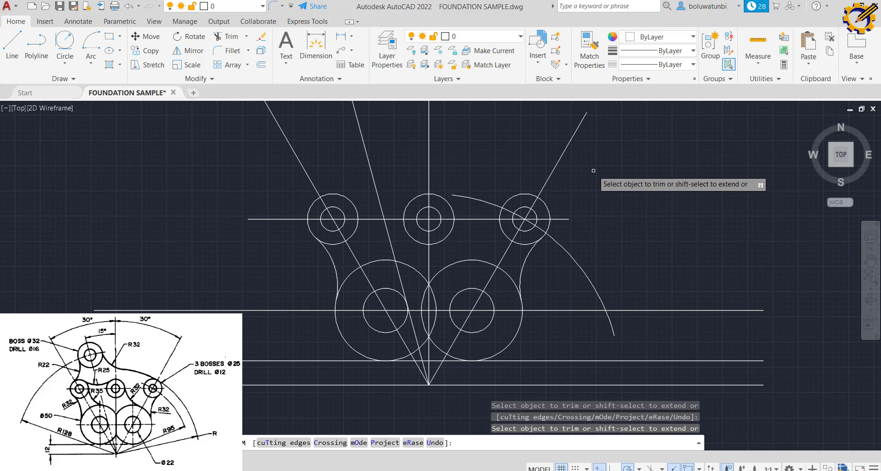
pyautogui.press('Escape')
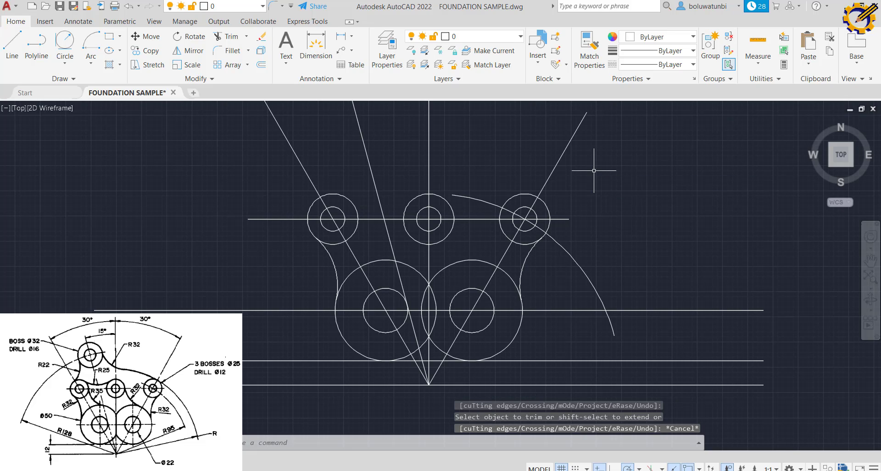
# Step: Draw an R35 circle tangent to the left boss and the lower-left large circle
pyautogui.click(70, 43)
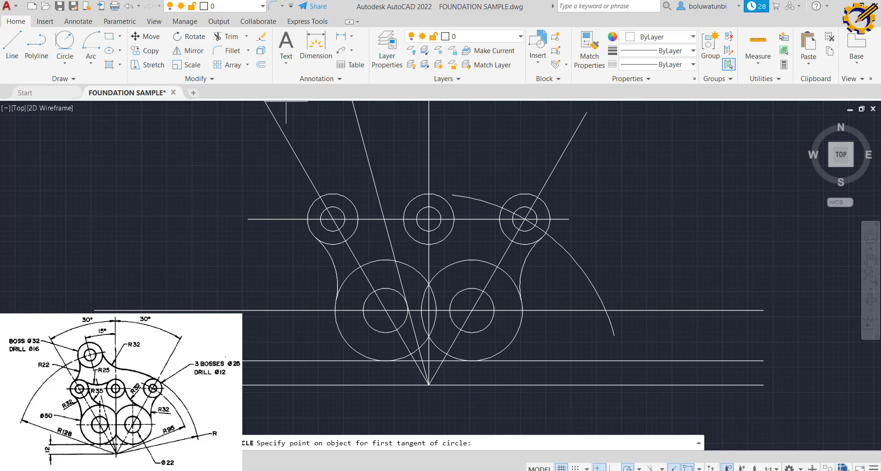
pyautogui.click(357, 224)
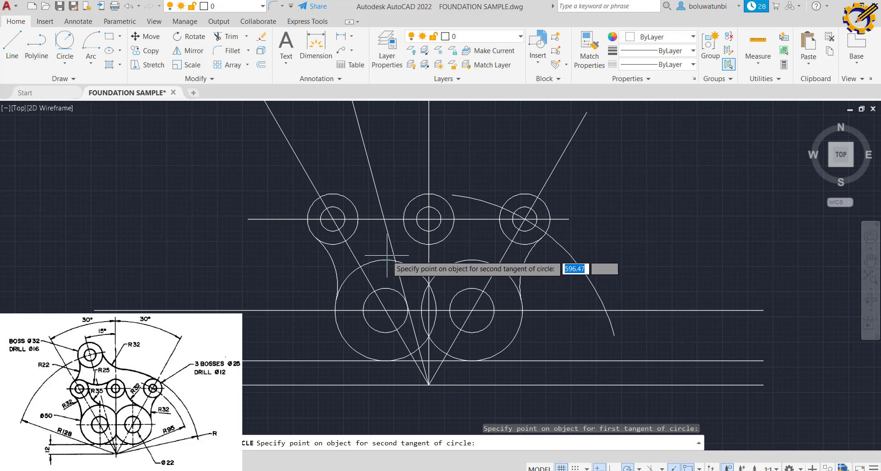
pyautogui.click(369, 263)
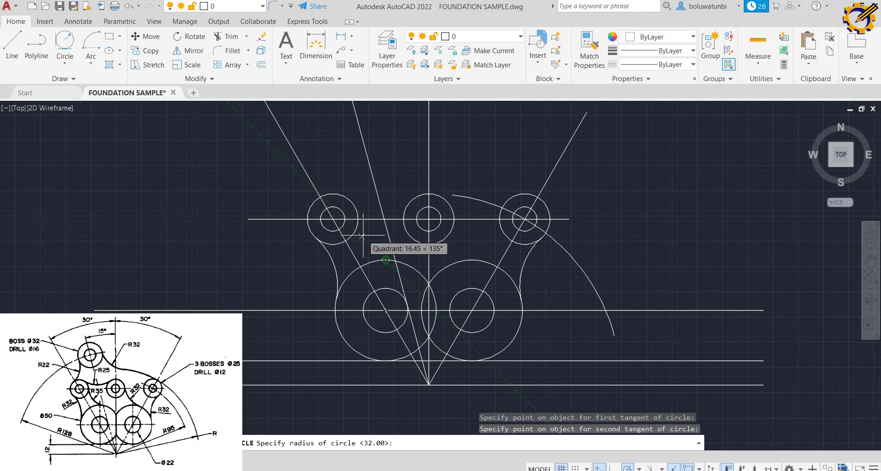
pyautogui.write('35')
pyautogui.press('Return')
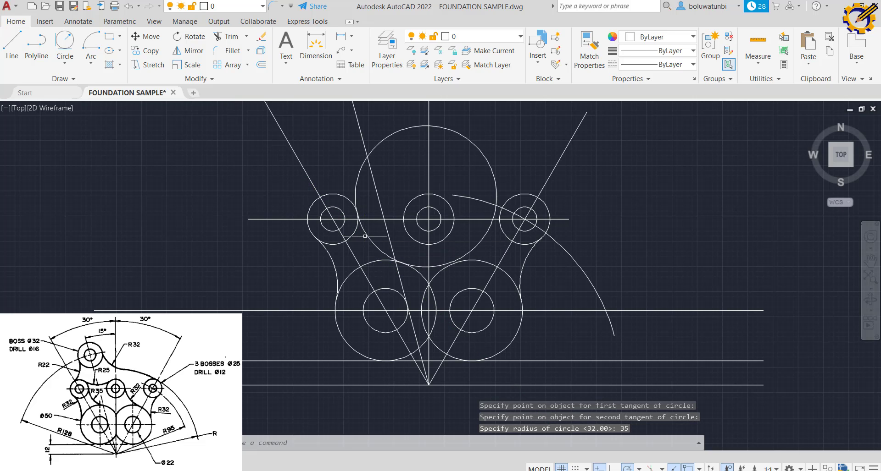
# Step: Trim the R35 circle's outer arc and erase the leftover large arc
pyautogui.click(229, 37)
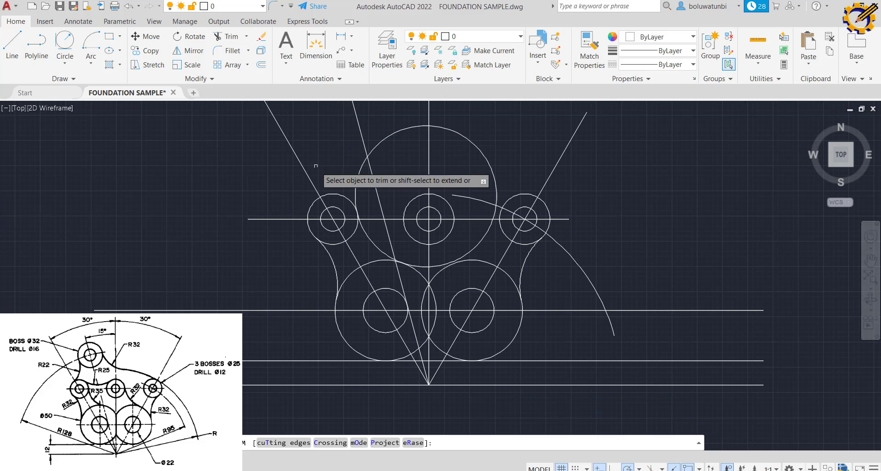
pyautogui.click(360, 191)
pyautogui.rightClick(397, 249)
pyautogui.click(416, 253)
pyautogui.click(471, 252)
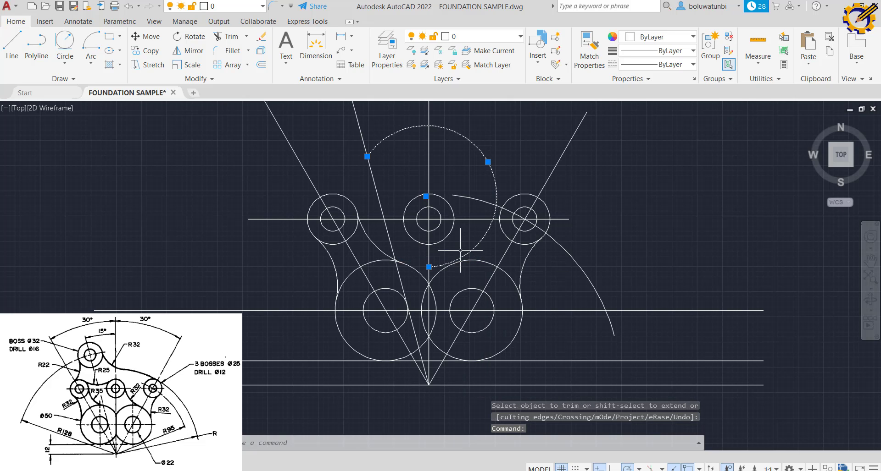
pyautogui.press('Delete')
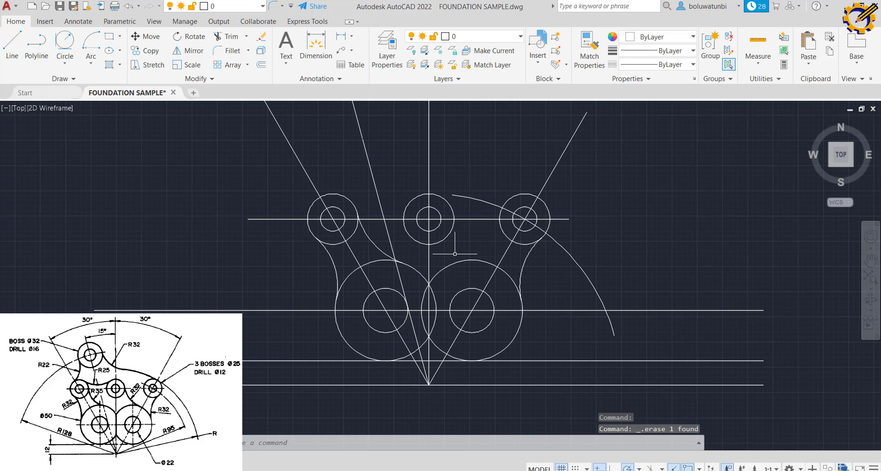
# Step: Draw an R25 circle tangent to the left boss and the top-centre boss
pyautogui.click(65, 44)
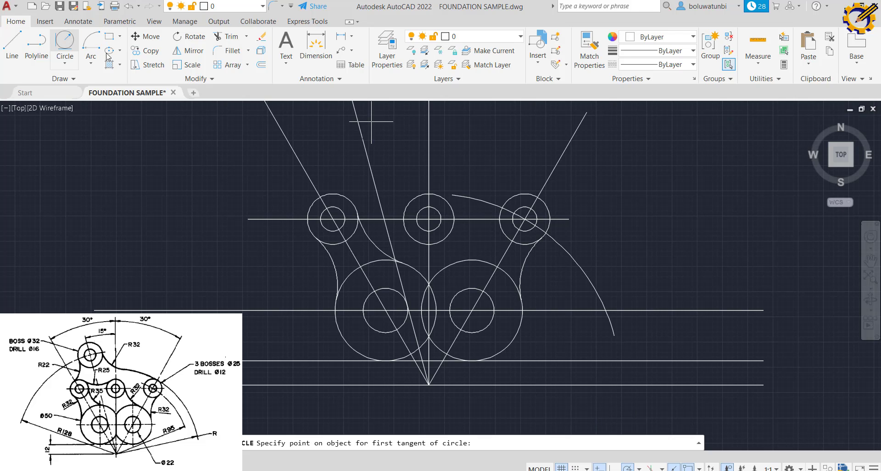
pyautogui.click(338, 194)
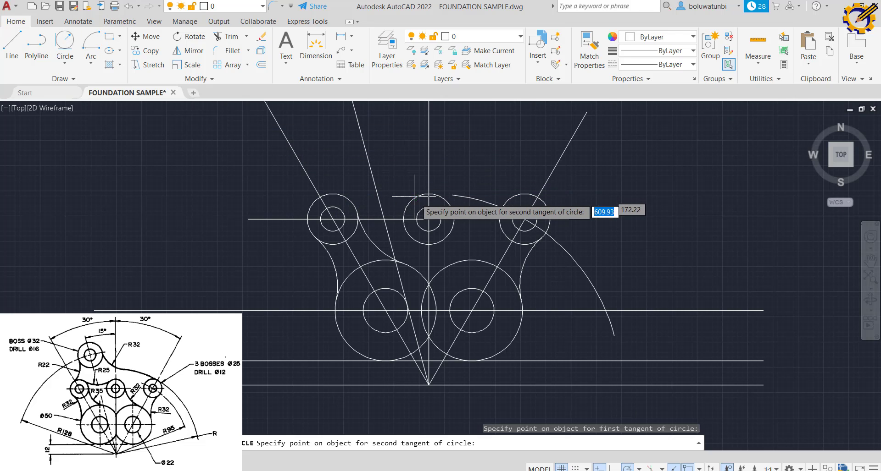
pyautogui.click(407, 196)
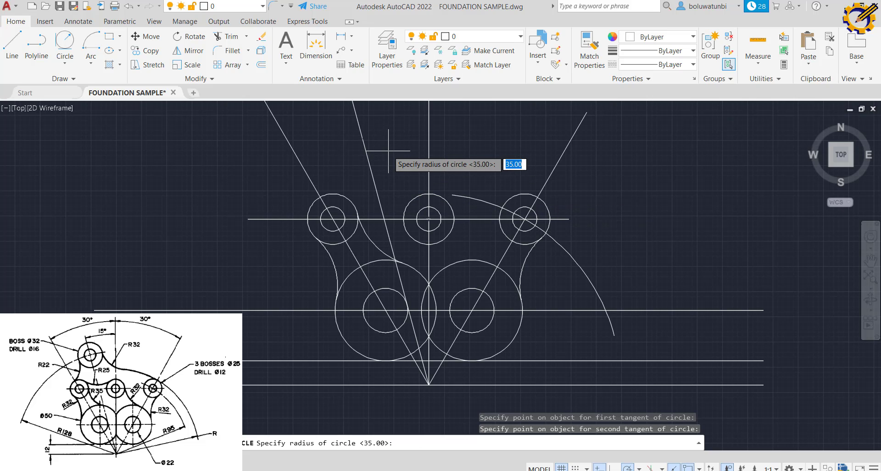
pyautogui.press('Return')
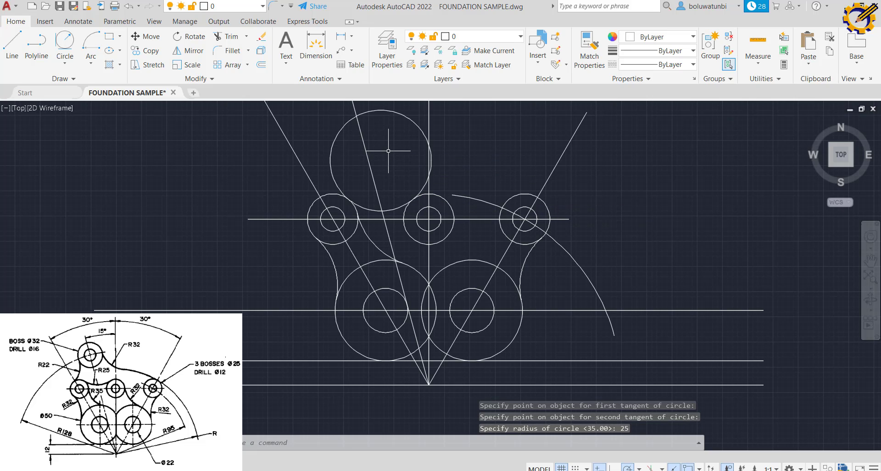
# Step: Trim the R25 circle's left and lower-right arcs and erase the leftover top arc
pyautogui.click(227, 36)
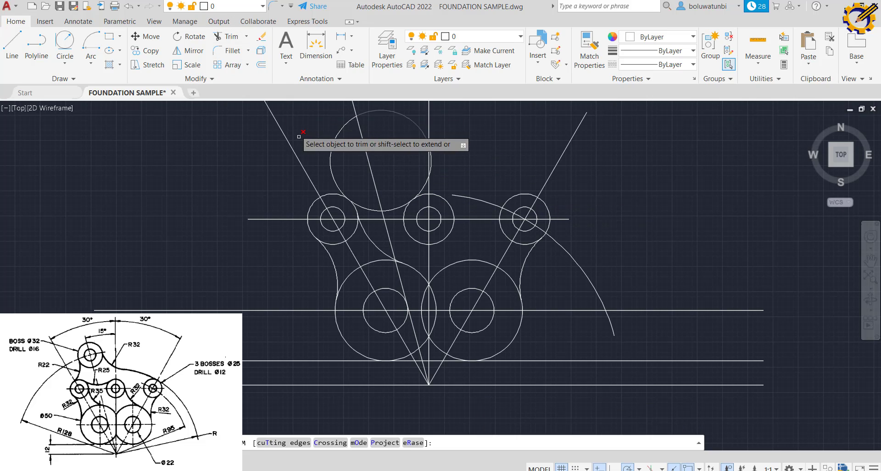
pyautogui.click(337, 175)
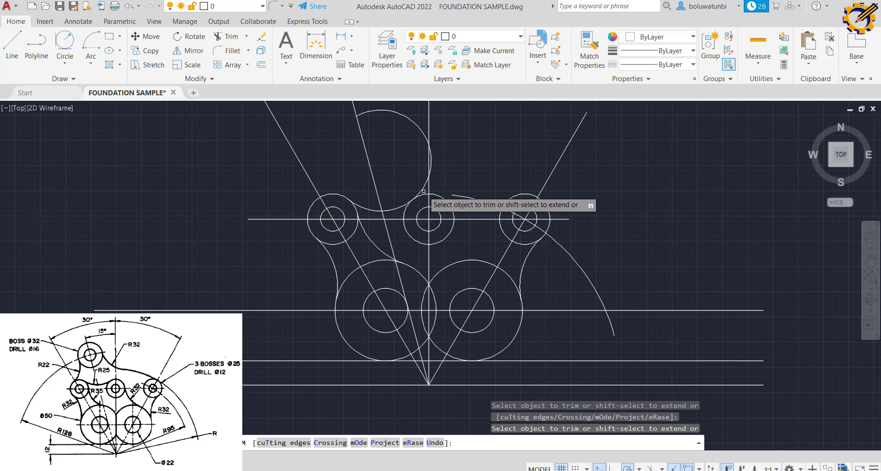
pyautogui.click(424, 191)
pyautogui.rightClick(399, 167)
pyautogui.click(415, 170)
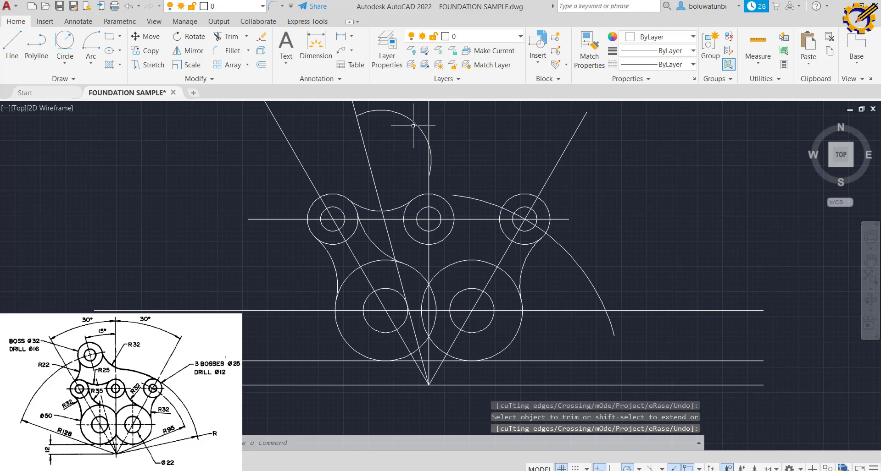
pyautogui.click(413, 123)
pyautogui.press('Delete')
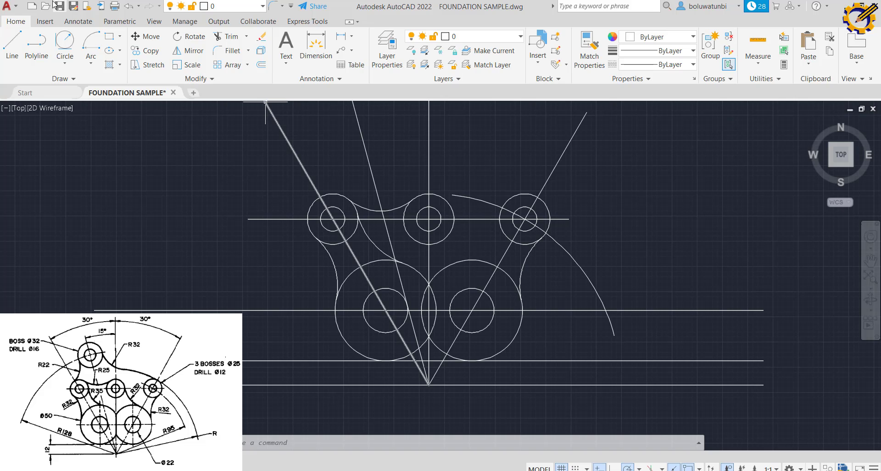
# Step: Draw an R32 circle tangent to the top-centre boss and the lower-right large circle
pyautogui.click(69, 44)
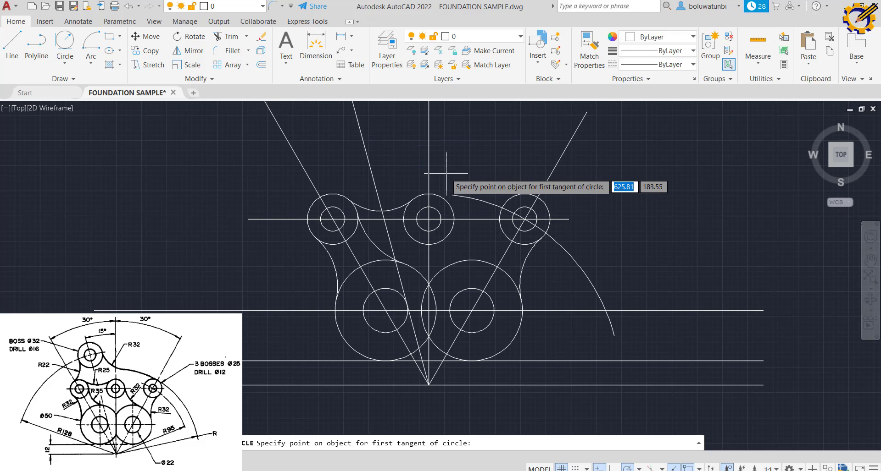
pyautogui.click(452, 213)
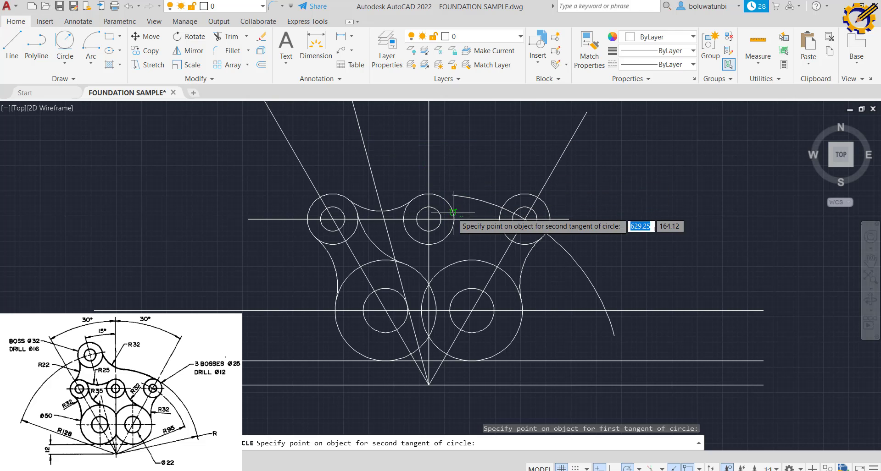
pyautogui.click(480, 261)
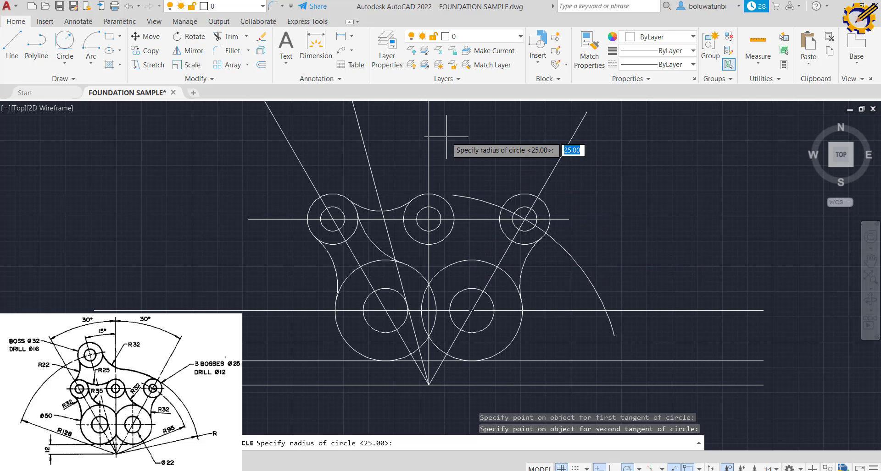
pyautogui.write('32')
pyautogui.press('Return')
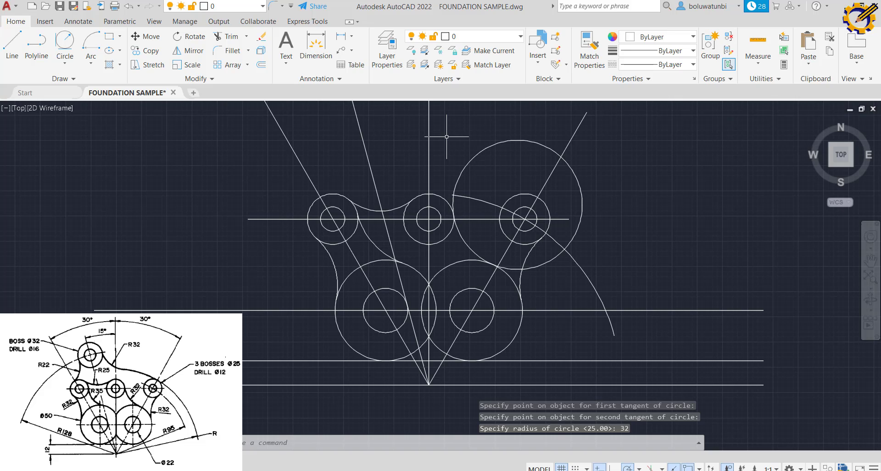
# Step: Trim the R32 circle's lower-left arc and erase the upper-right leftover arc
pyautogui.click(232, 37)
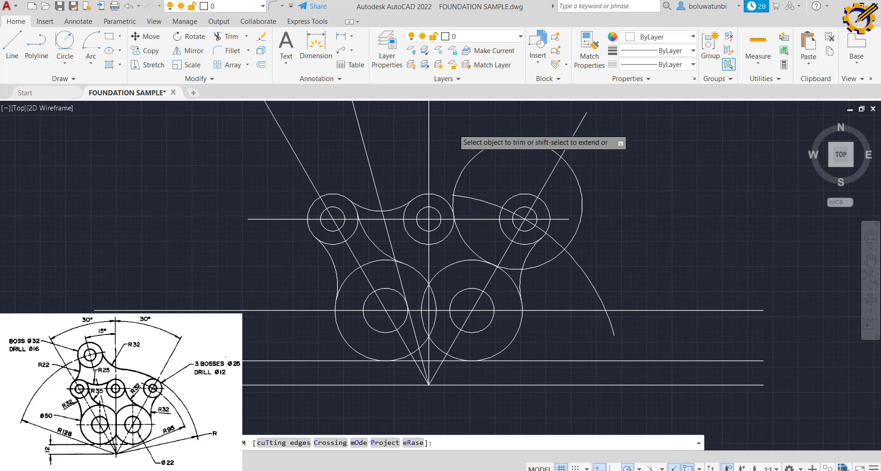
pyautogui.click(454, 205)
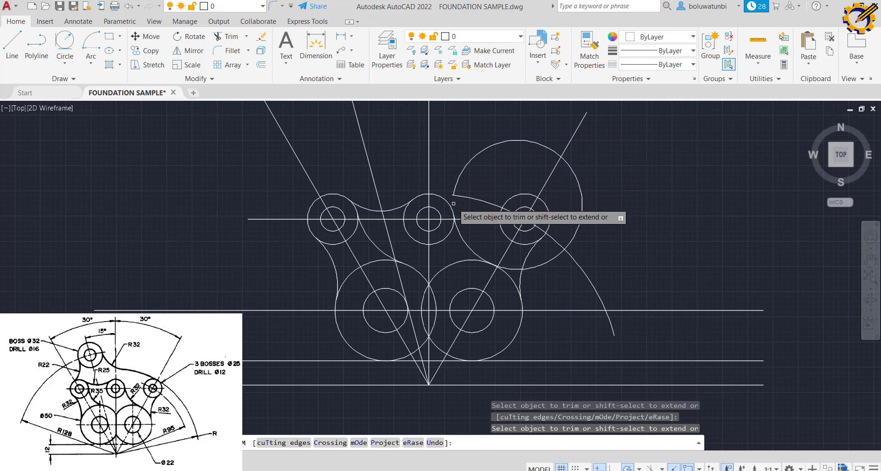
pyautogui.rightClick(506, 267)
pyautogui.click(516, 276)
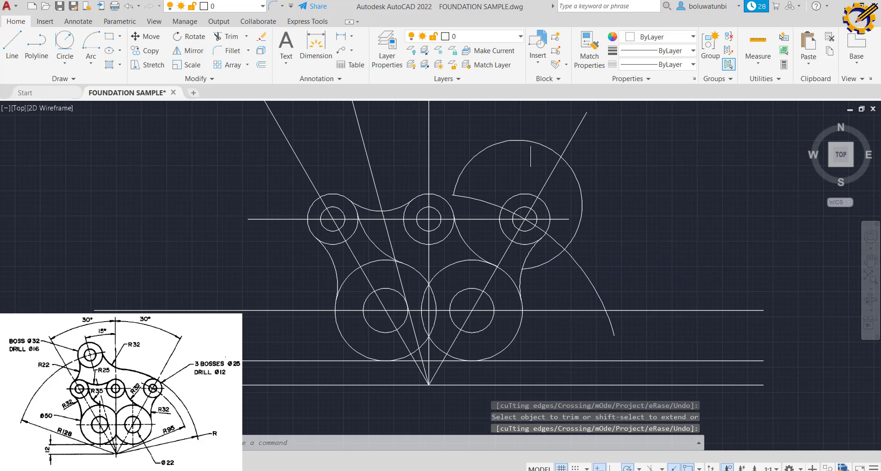
pyautogui.click(530, 142)
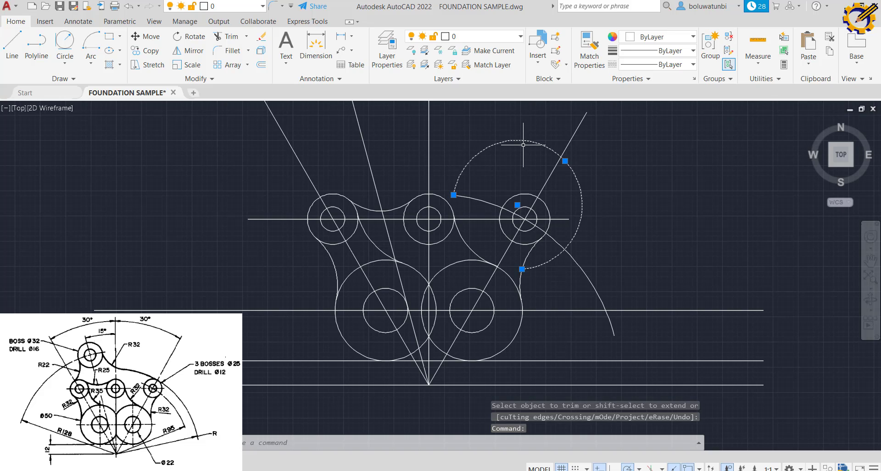
pyautogui.press('Delete')
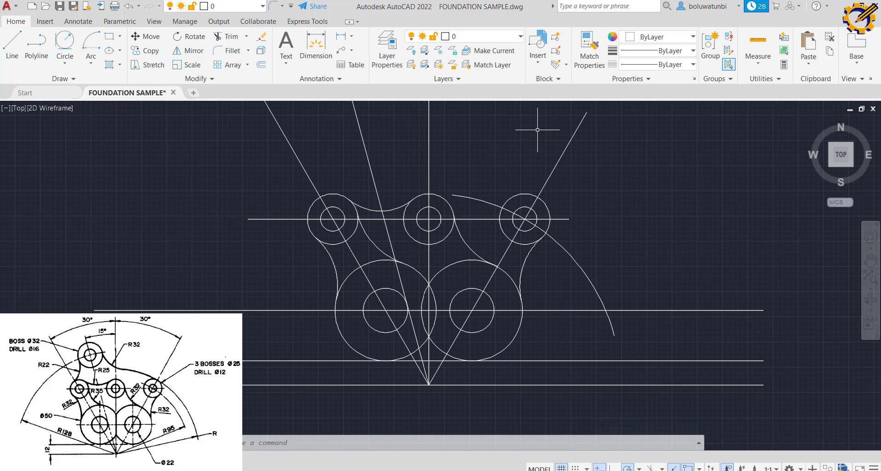
# Step: Draw a centre-start-end arc of radius 128 centred on the bottom intersection, ending past the bosses
pyautogui.middleClick(516, 149)
pyautogui.middleClick(516, 149)
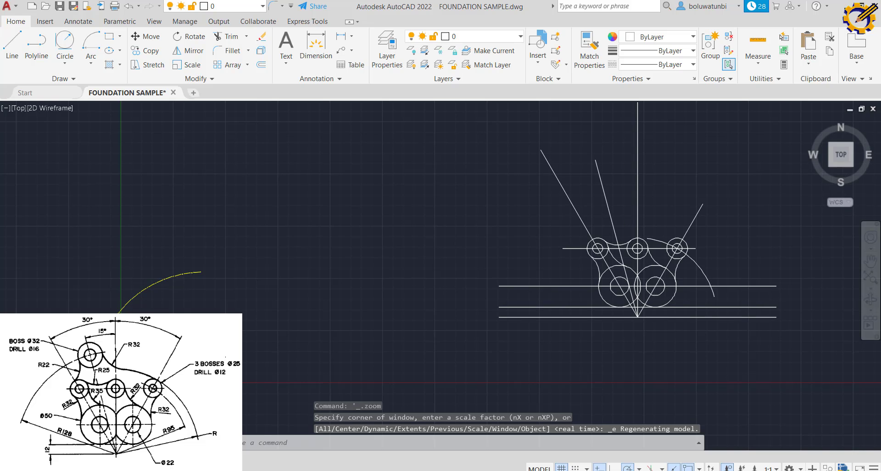
pyautogui.scroll(2, 615, 196)
pyautogui.moveTo(615, 197)
pyautogui.mouseDown(button='middle')
pyautogui.moveTo(537, 220)
pyautogui.moveTo(433, 191)
pyautogui.mouseUp(button='middle')
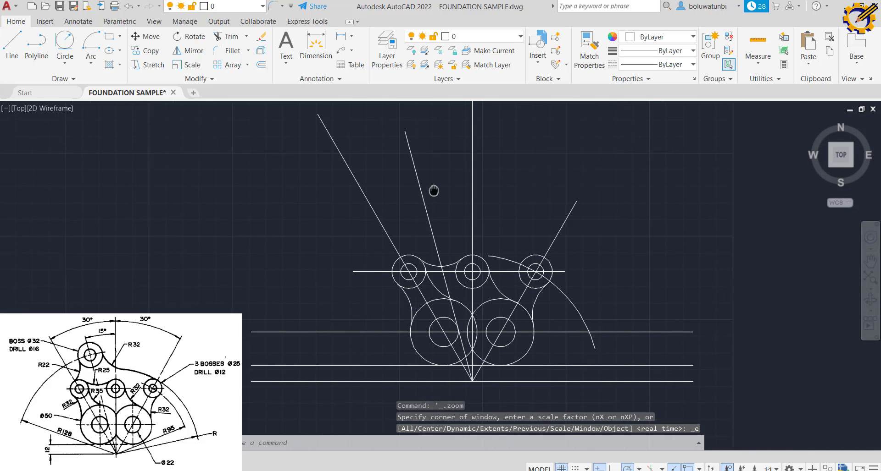
pyautogui.click(91, 60)
pyautogui.click(69, 252)
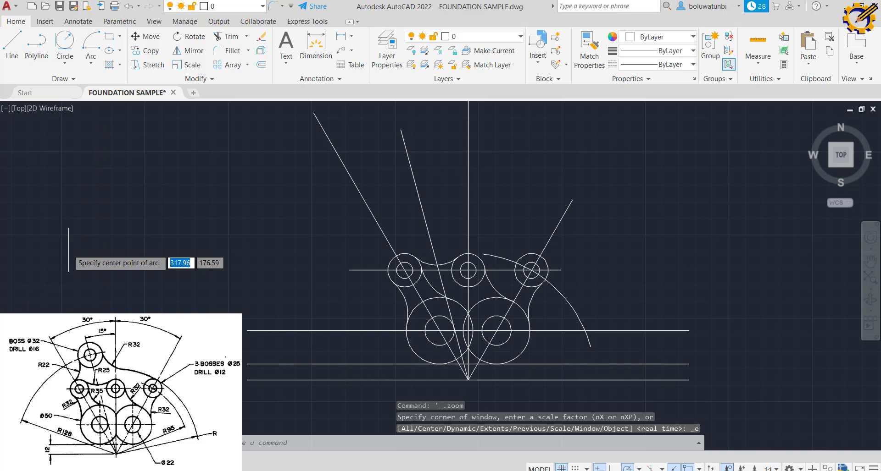
pyautogui.click(468, 380)
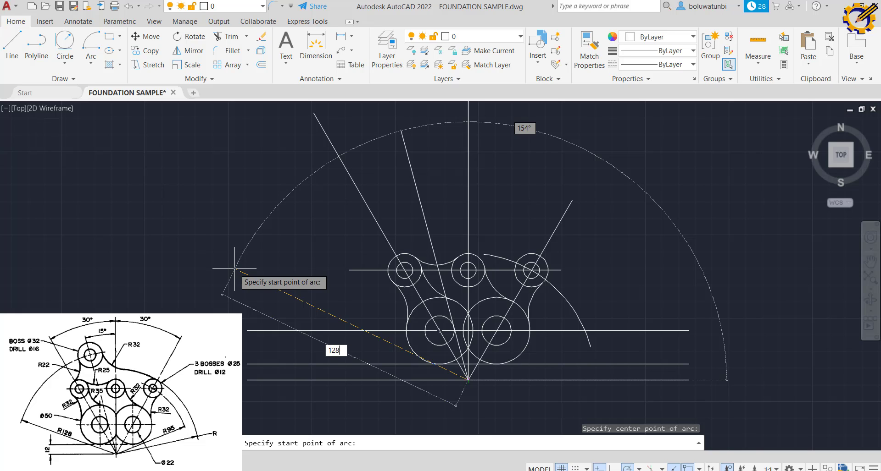
pyautogui.press('Return')
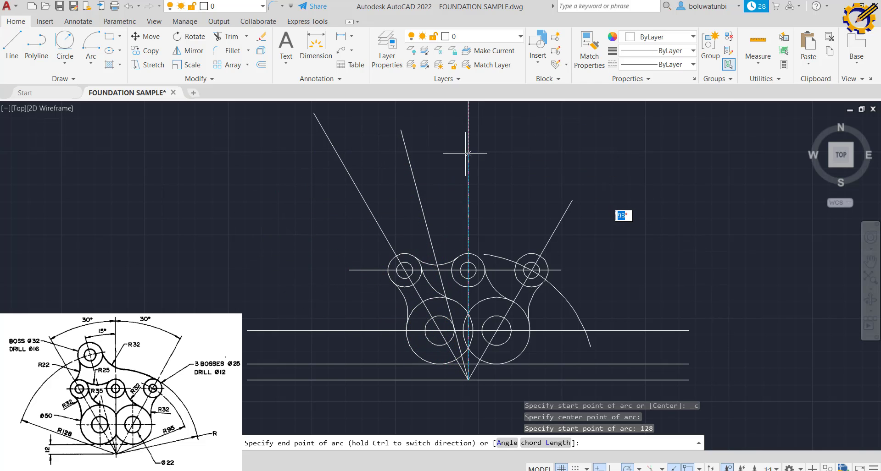
pyautogui.click(570, 157)
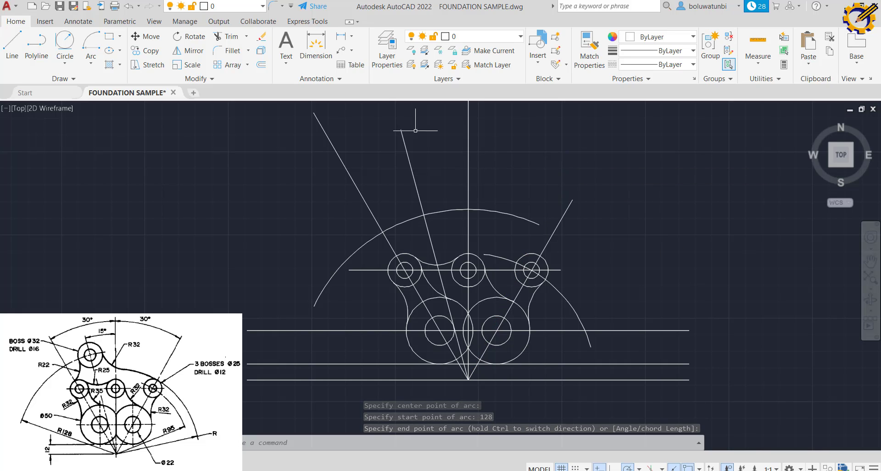
pyautogui.click(67, 66)
# Step: Place a Ø32 circle at the arc/angled-line intersection with a concentric radius-8 hole
pyautogui.click(55, 107)
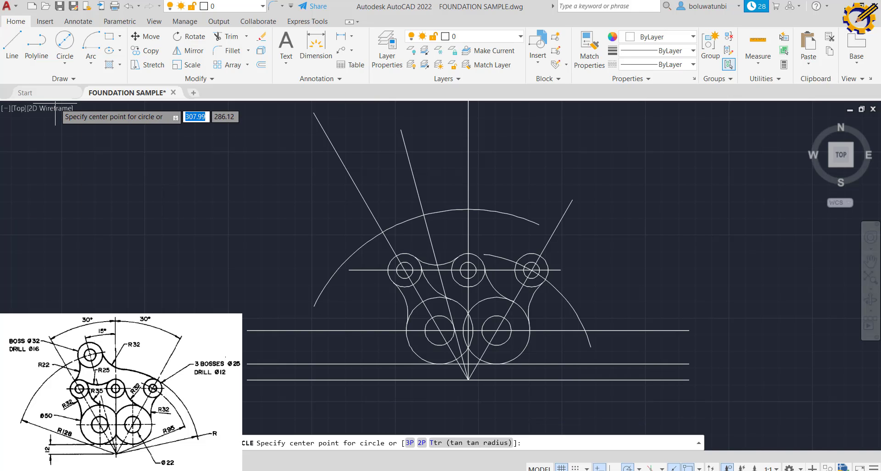
pyautogui.click(424, 215)
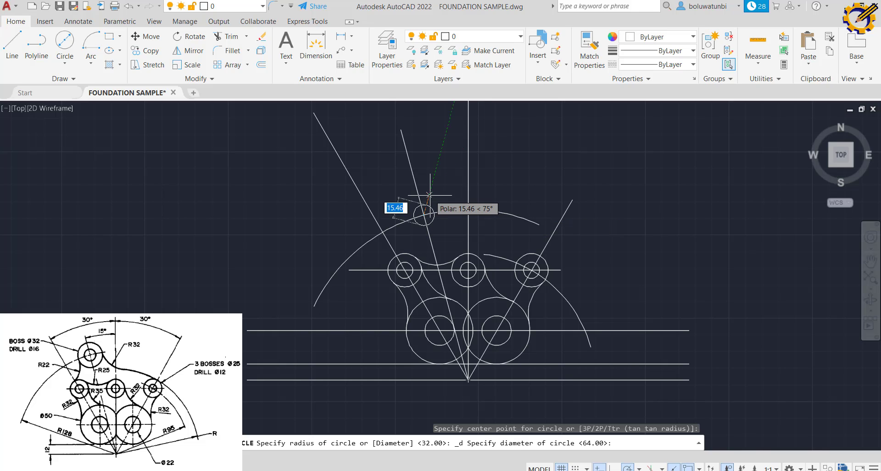
pyautogui.write('32')
pyautogui.press('Return')
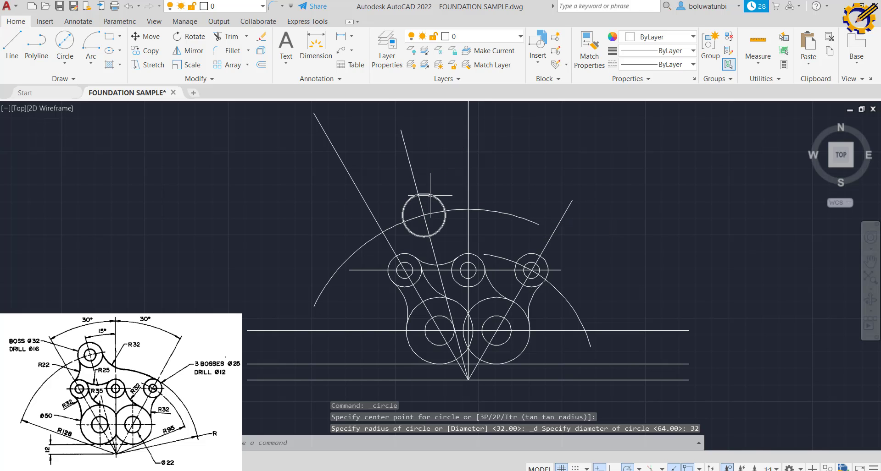
pyautogui.press('Return')
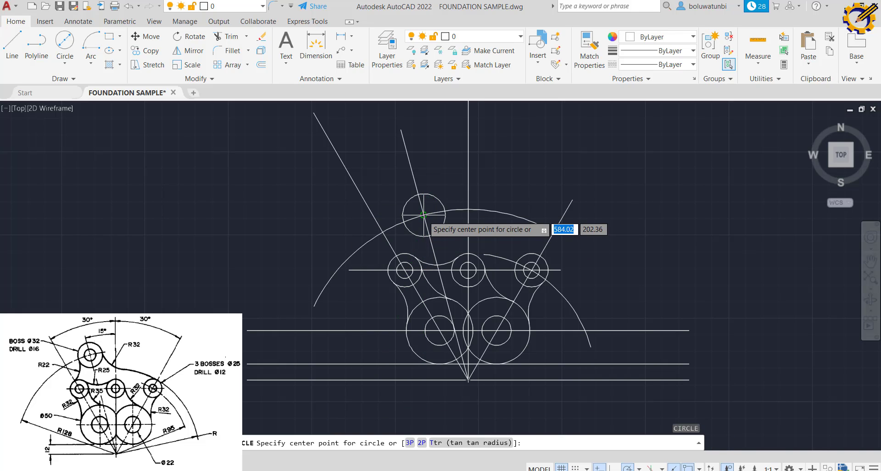
pyautogui.click(424, 214)
pyautogui.write('8')
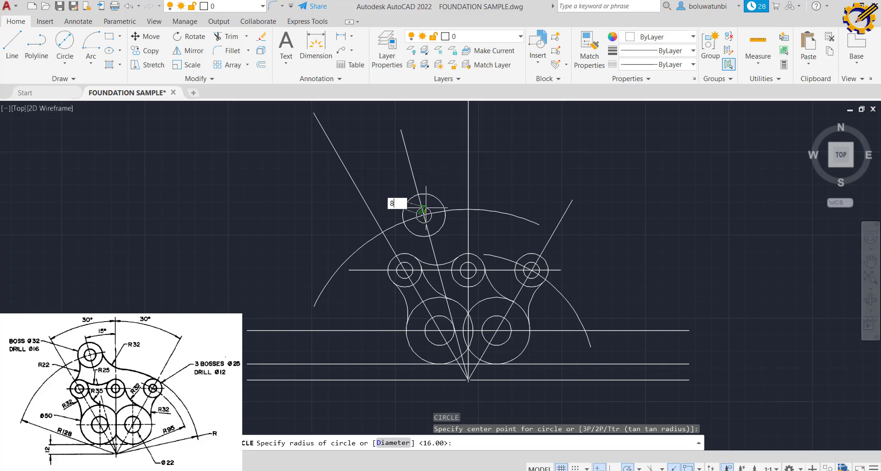
pyautogui.press('Return')
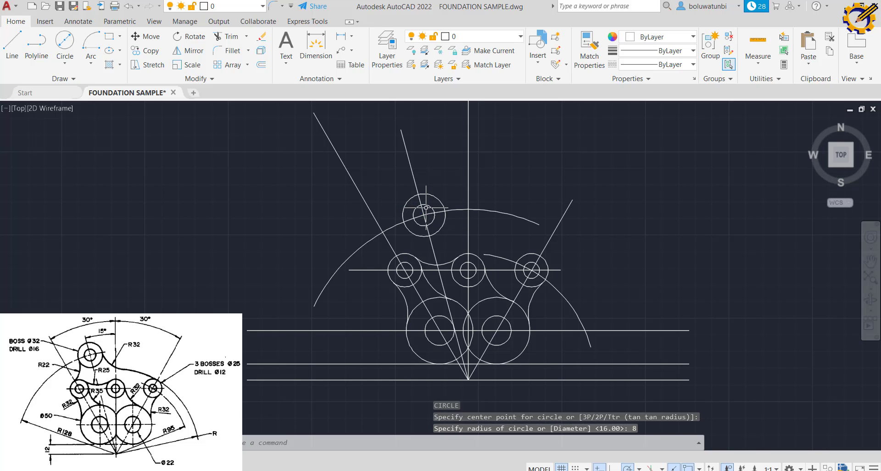
pyautogui.click(64, 64)
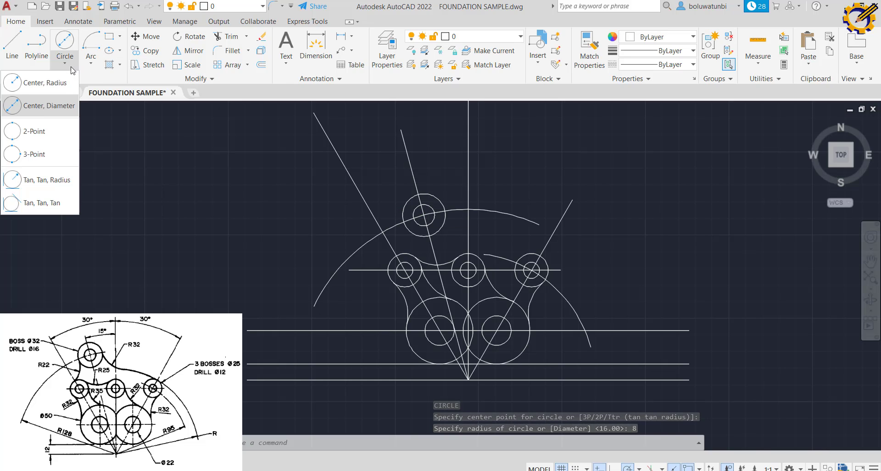
# Step: Draw an R22 circle tangent to the left boss and the Ø32 top boss
pyautogui.click(54, 181)
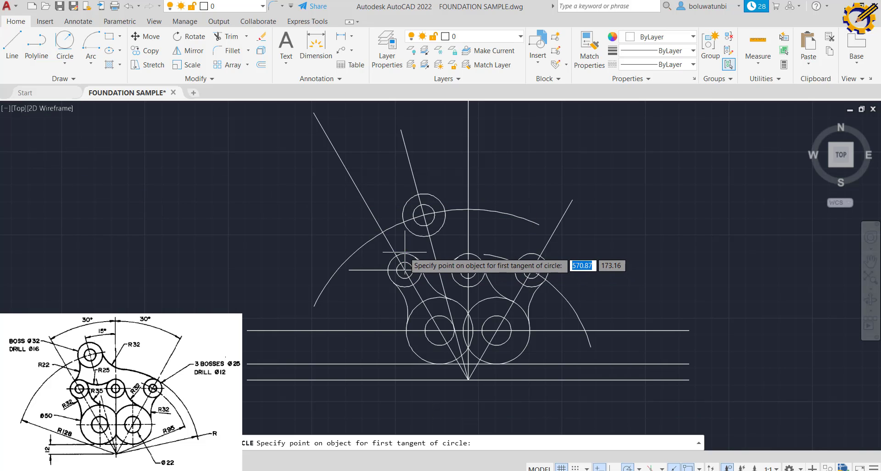
pyautogui.scroll(4, 397, 253)
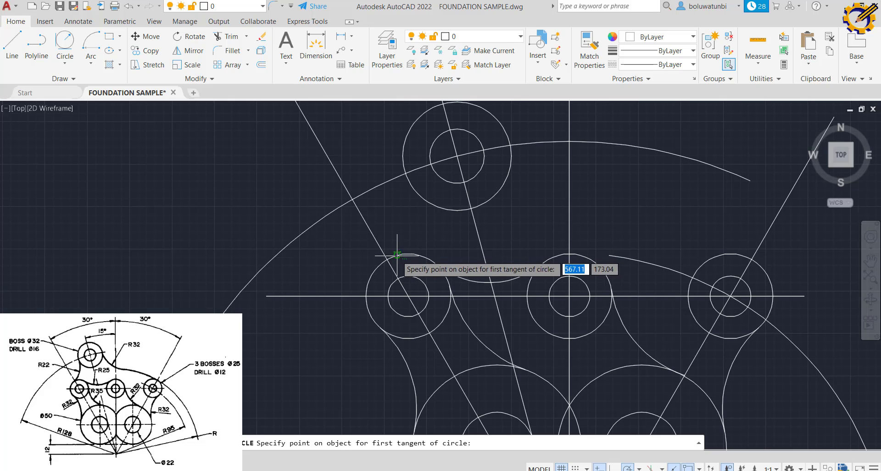
pyautogui.click(394, 256)
pyautogui.click(407, 181)
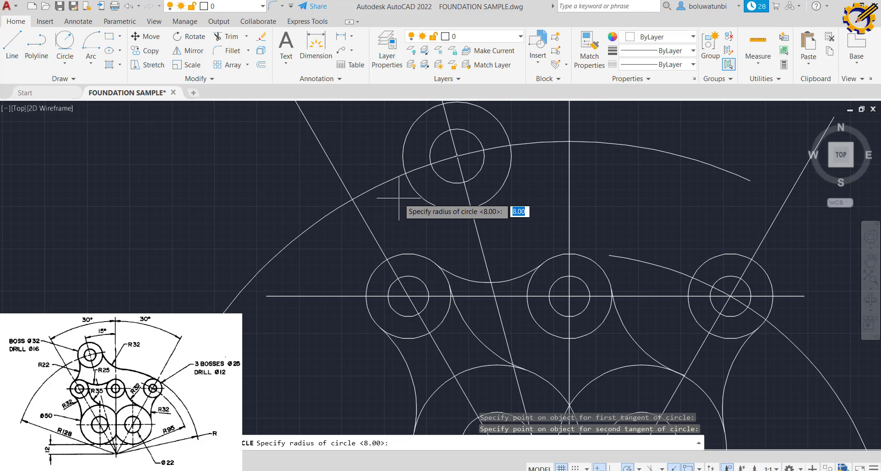
pyautogui.press('Return')
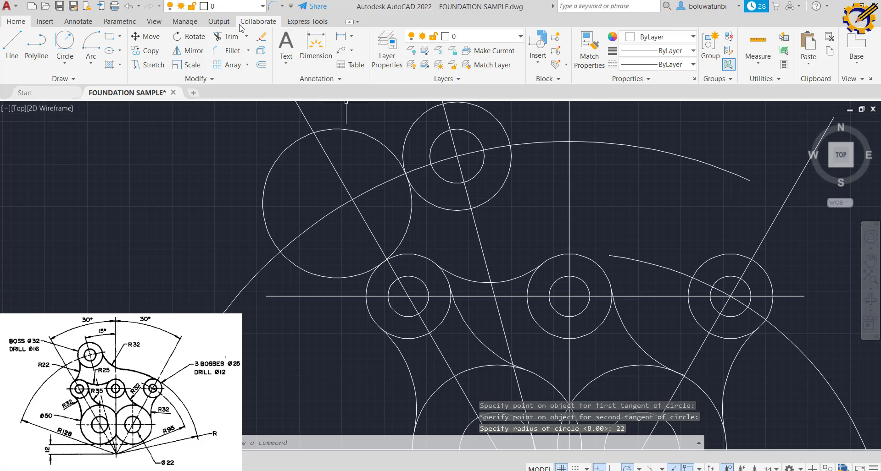
# Step: Trim the R22 circle's excess and delete its leftover outer arc
pyautogui.click(233, 37)
pyautogui.click(401, 164)
pyautogui.scroll(4, 375, 259)
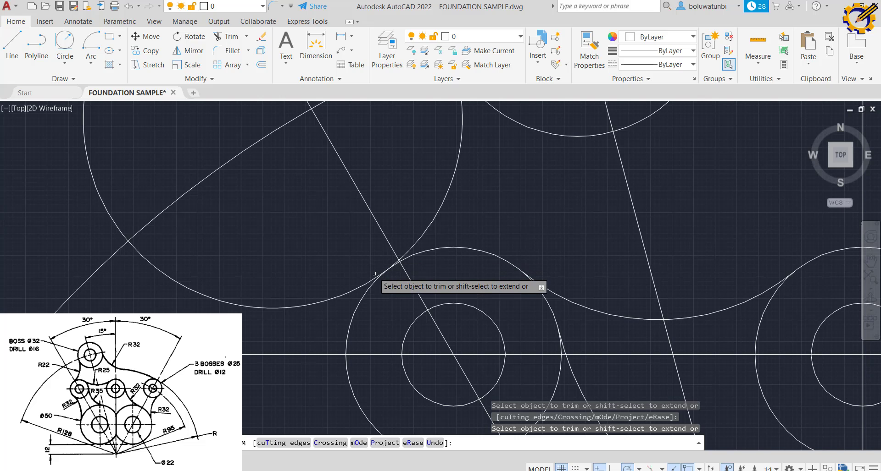
pyautogui.scroll(-4, 362, 264)
pyautogui.rightClick(349, 255)
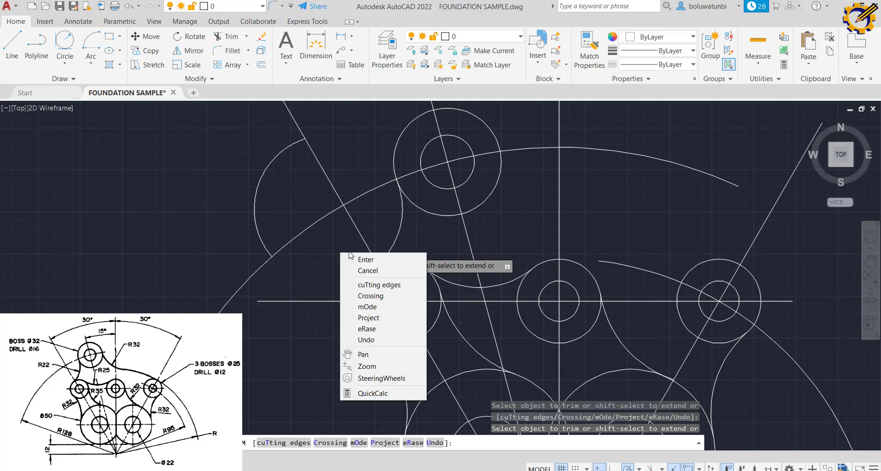
pyautogui.click(356, 260)
pyautogui.click(275, 178)
pyautogui.click(268, 182)
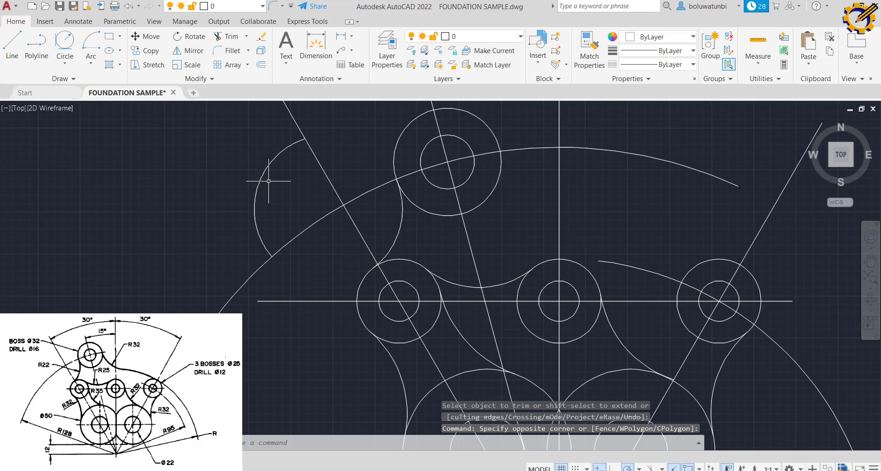
pyautogui.click(257, 163)
pyautogui.click(266, 171)
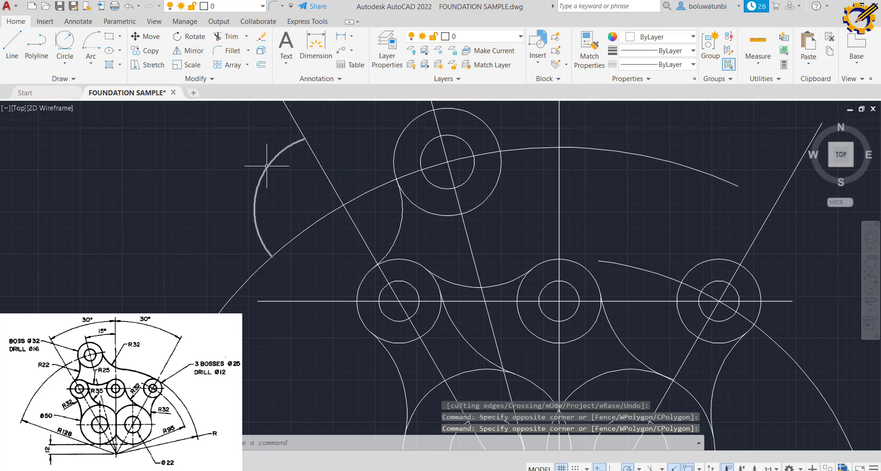
pyautogui.click(267, 166)
pyautogui.press('Delete')
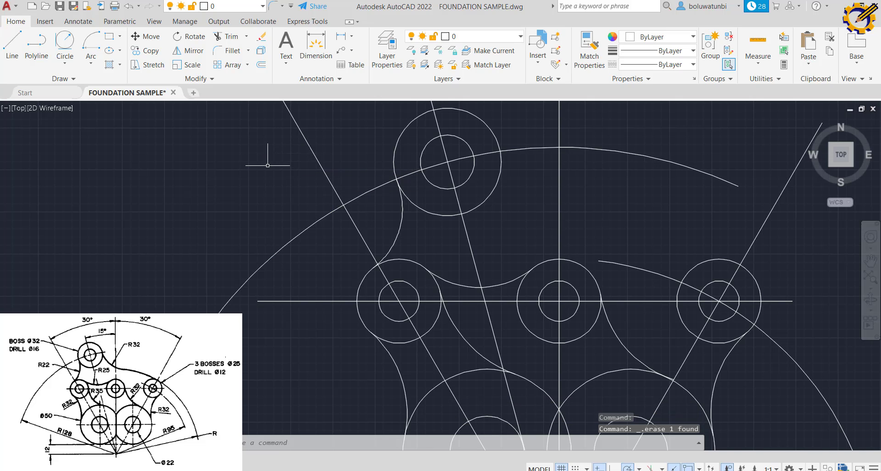
pyautogui.middleClick(424, 169)
pyautogui.middleClick(423, 169)
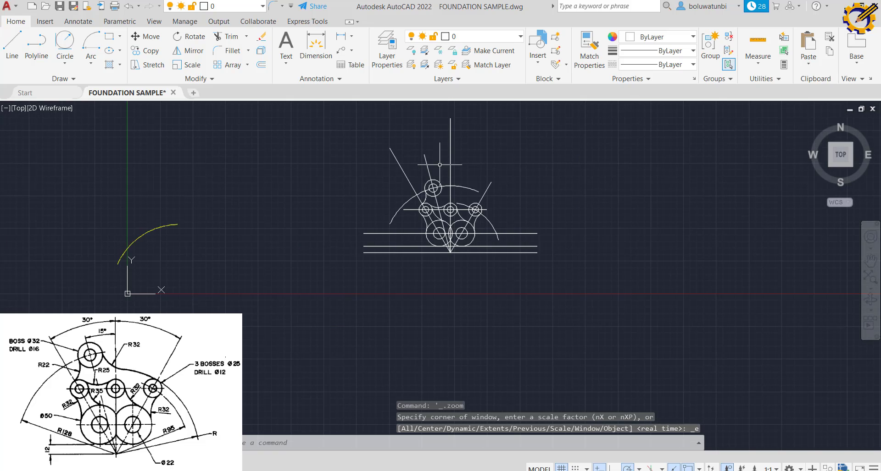
# Step: Draw a centre-start-end arc centred on the bottom apex, from the right boss centre to beside the top boss
pyautogui.scroll(5, 455, 194)
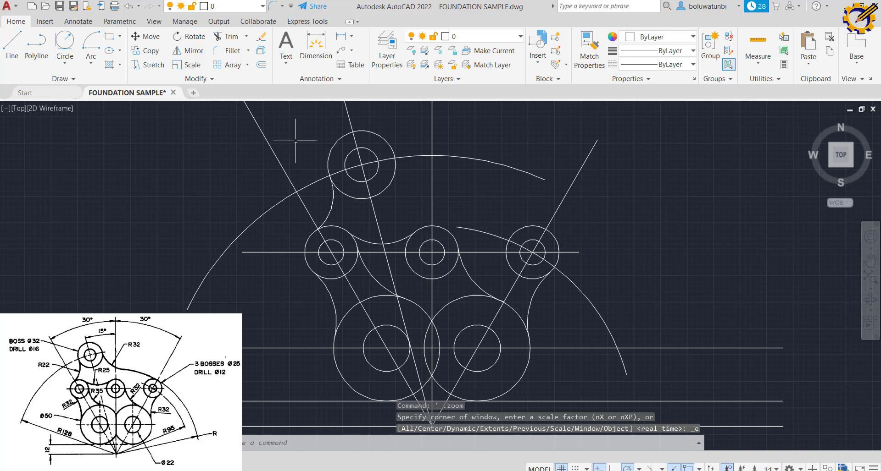
pyautogui.click(91, 63)
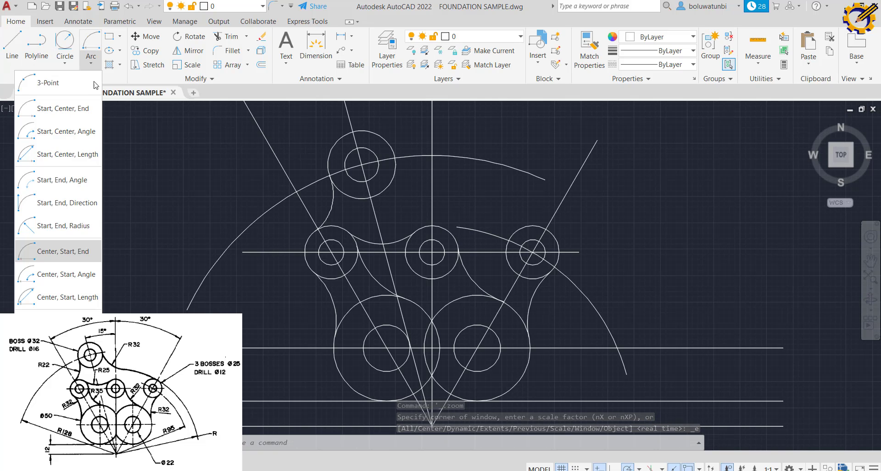
pyautogui.click(73, 252)
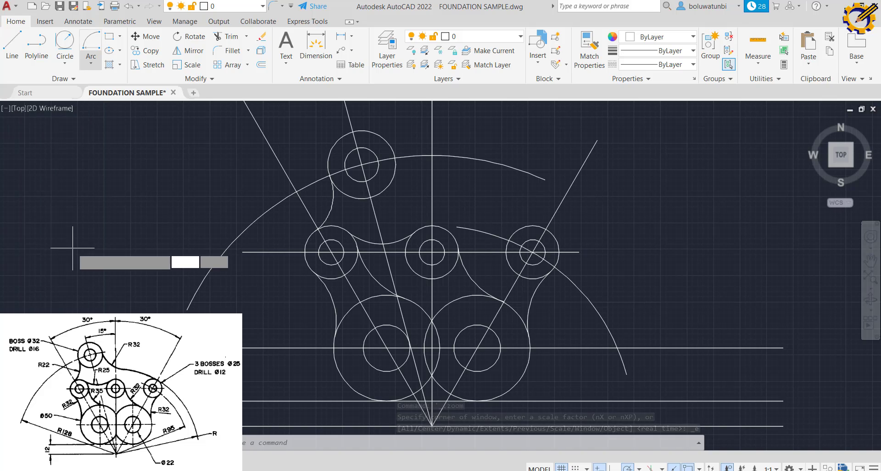
pyautogui.click(432, 427)
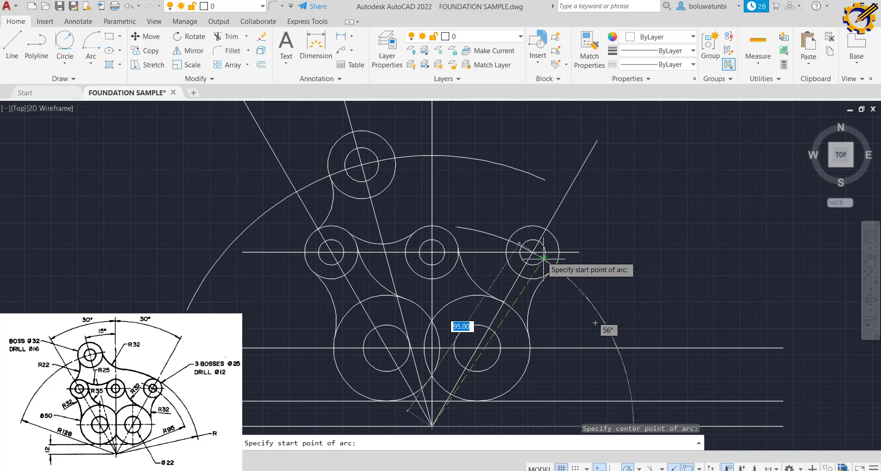
pyautogui.click(546, 229)
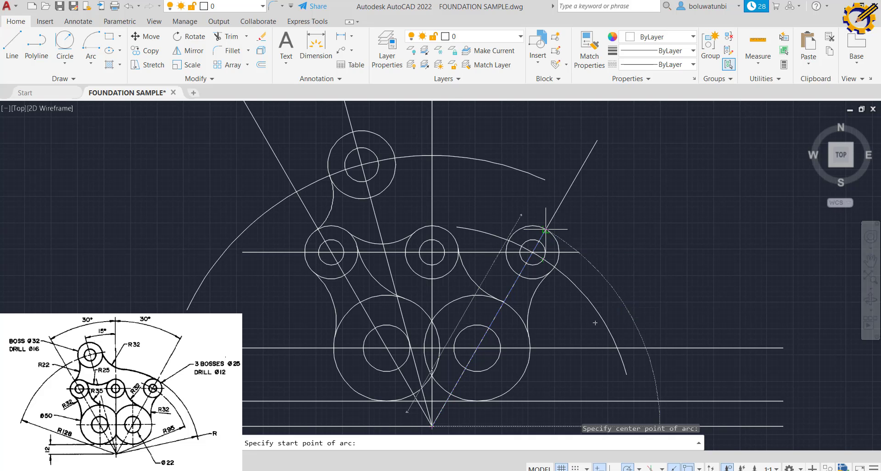
pyautogui.click(387, 203)
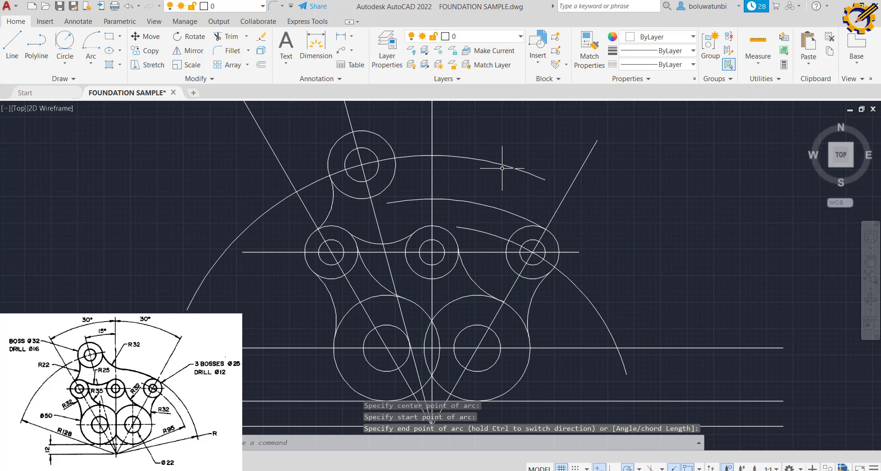
pyautogui.scroll(4, 535, 236)
pyautogui.scroll(-4, 537, 235)
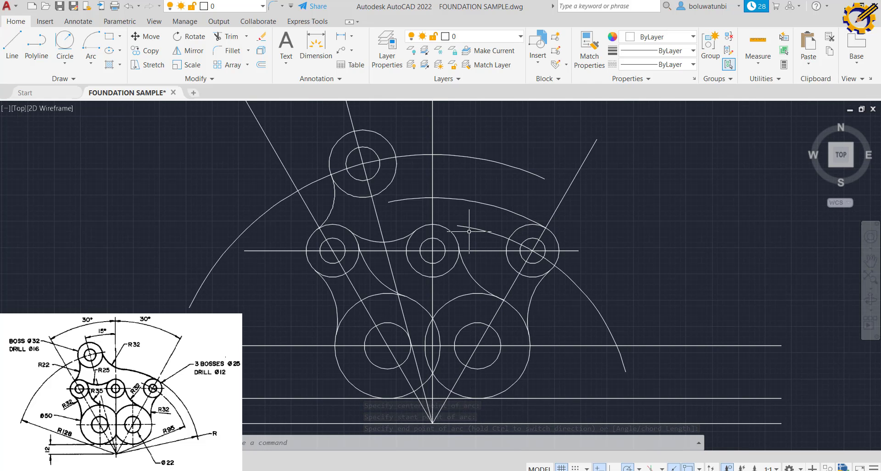
# Step: Draw a radius-32 circle tangent to the top boss and the neighbouring arc
pyautogui.click(67, 40)
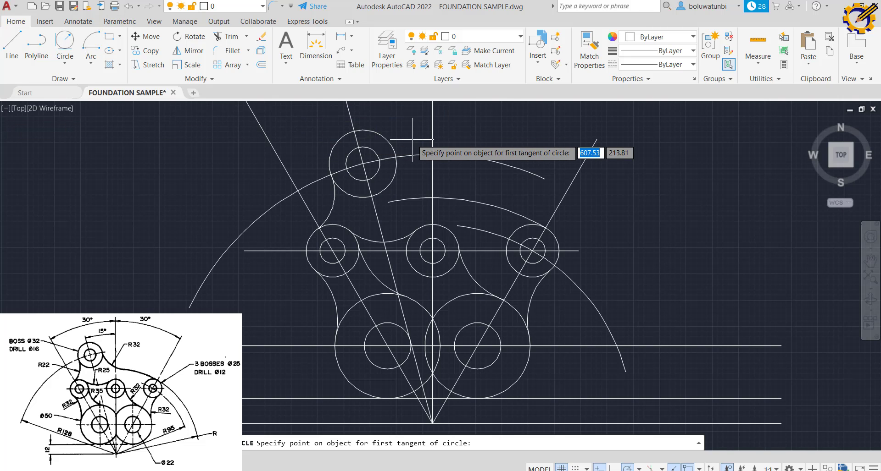
pyautogui.click(396, 164)
pyautogui.click(452, 199)
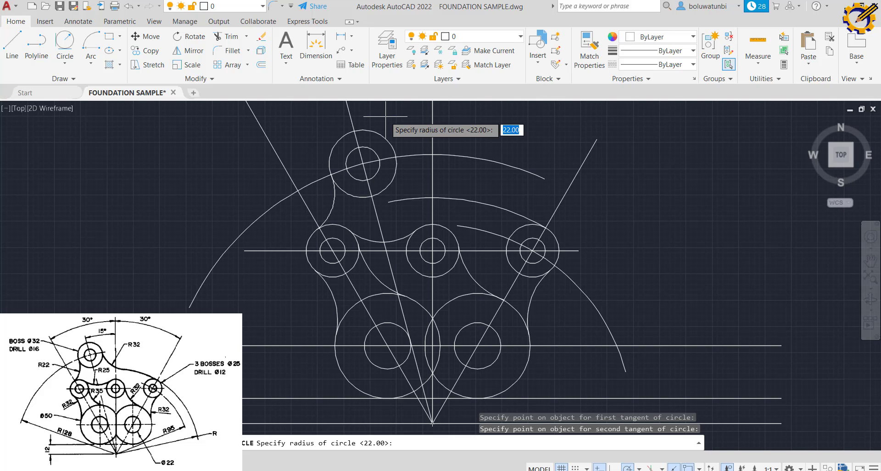
pyautogui.press('Return')
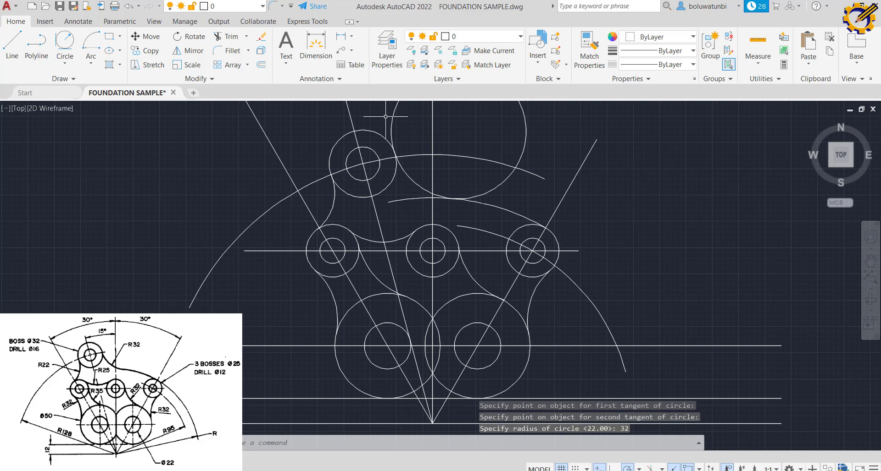
# Step: Trim the excess portions of the short arc, the tangent circle and the large top circle
pyautogui.click(235, 41)
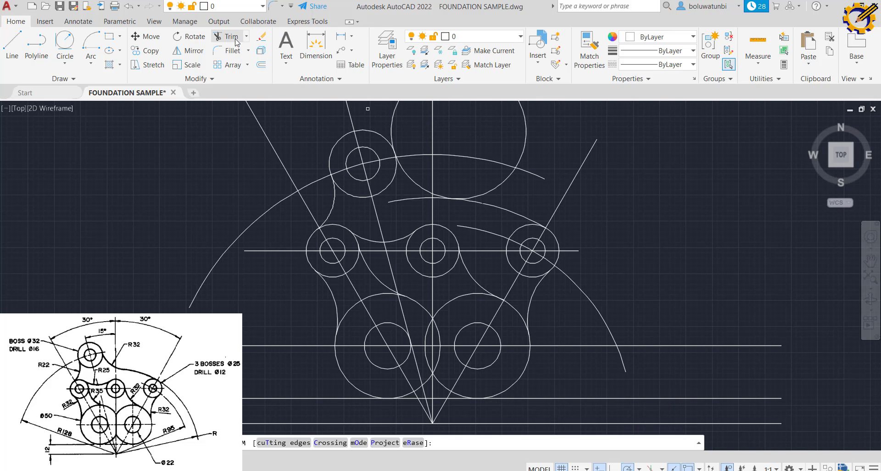
pyautogui.click(408, 200)
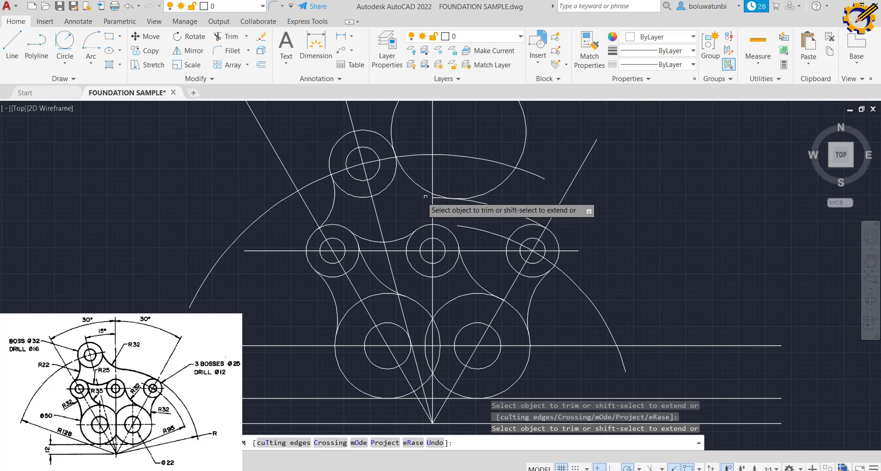
pyautogui.click(487, 191)
pyautogui.click(393, 135)
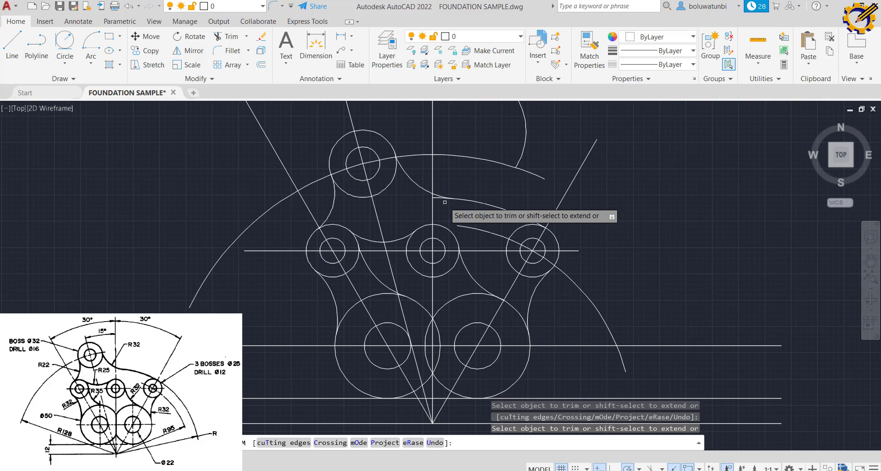
pyautogui.scroll(4, 447, 202)
pyautogui.scroll(-4, 493, 156)
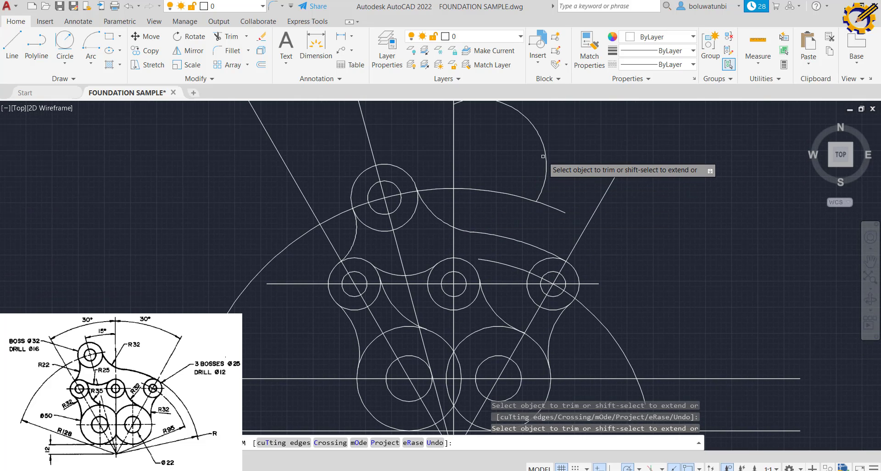
pyautogui.scroll(-4, 545, 154)
pyautogui.scroll(2, 464, 172)
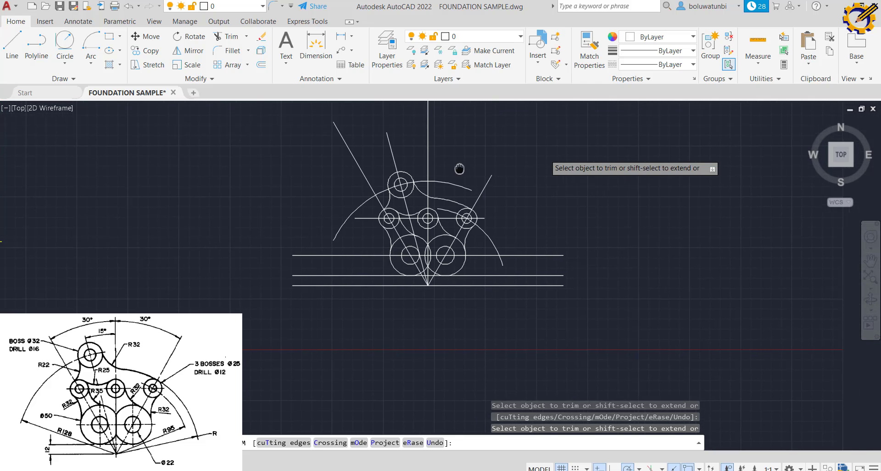
pyautogui.rightClick(464, 156)
pyautogui.click(479, 161)
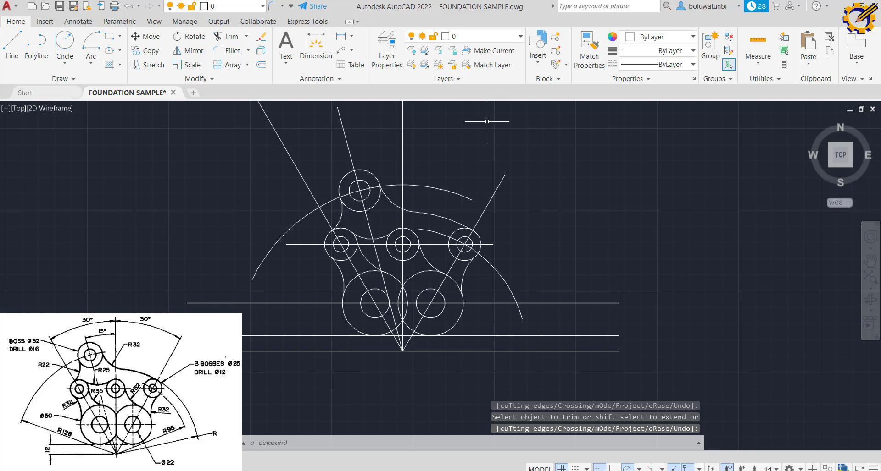
pyautogui.press('Return')
pyautogui.click(437, 217)
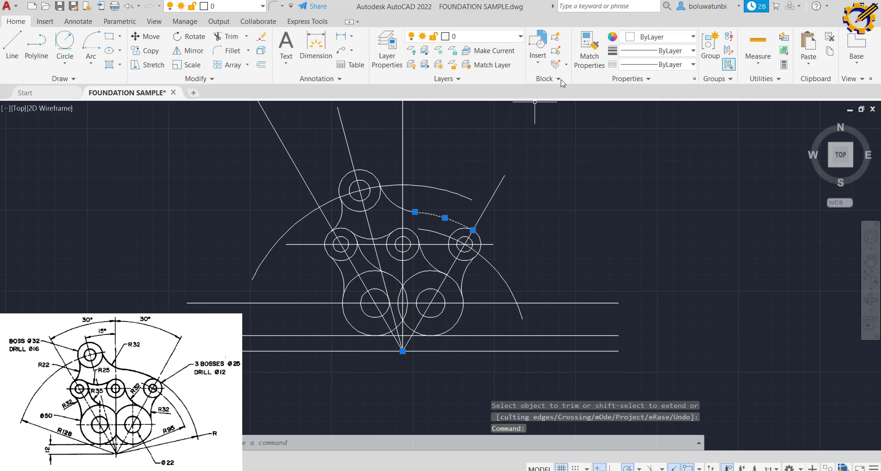
# Step: Give the upper-right outline arc a 0.30 mm lineweight
pyautogui.click(684, 51)
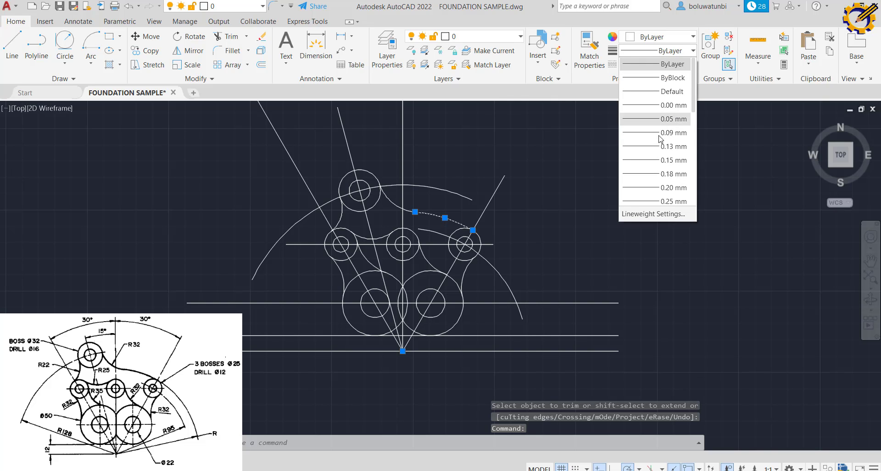
pyautogui.click(659, 173)
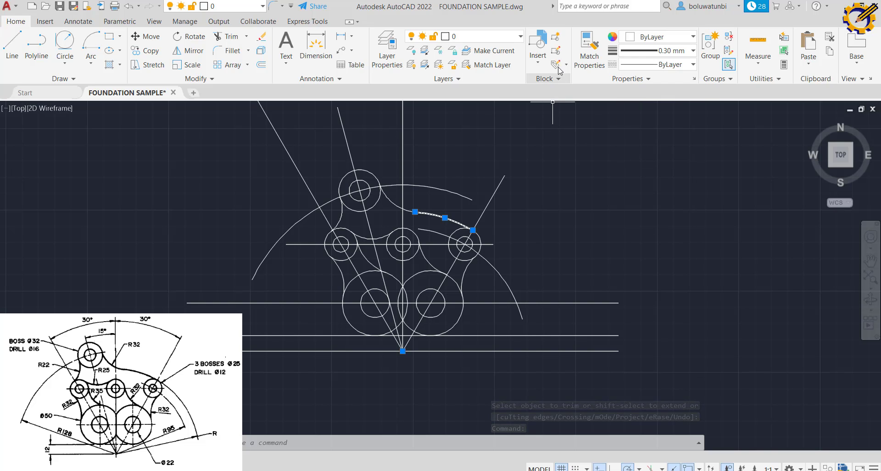
pyautogui.rightClick(554, 181)
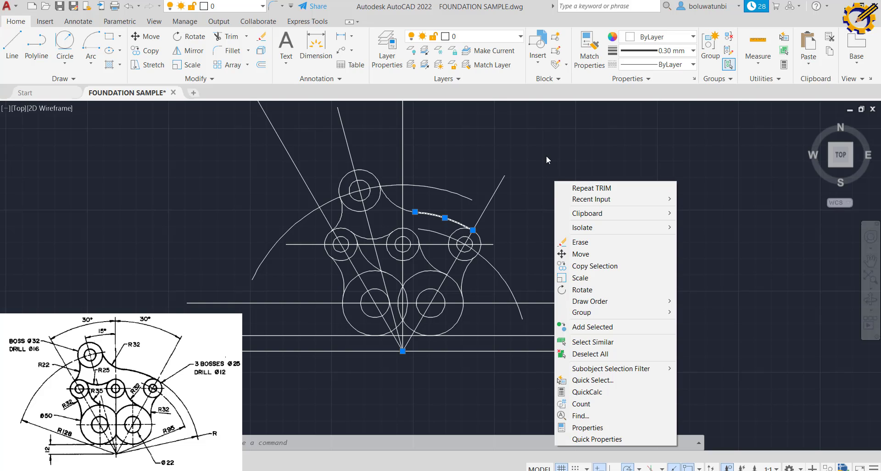
pyautogui.press('Escape')
pyautogui.press('Escape')
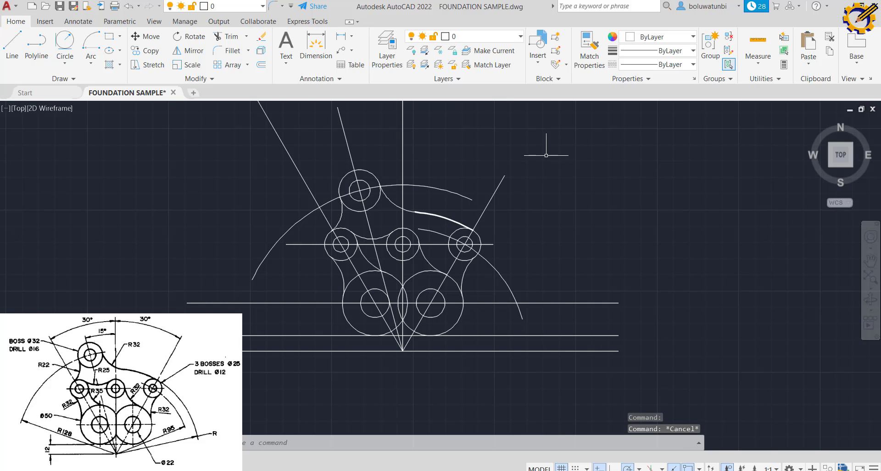
# Step: Match the thick arc's properties onto the top boss and the left-side arcs, circles and holes
pyautogui.click(590, 50)
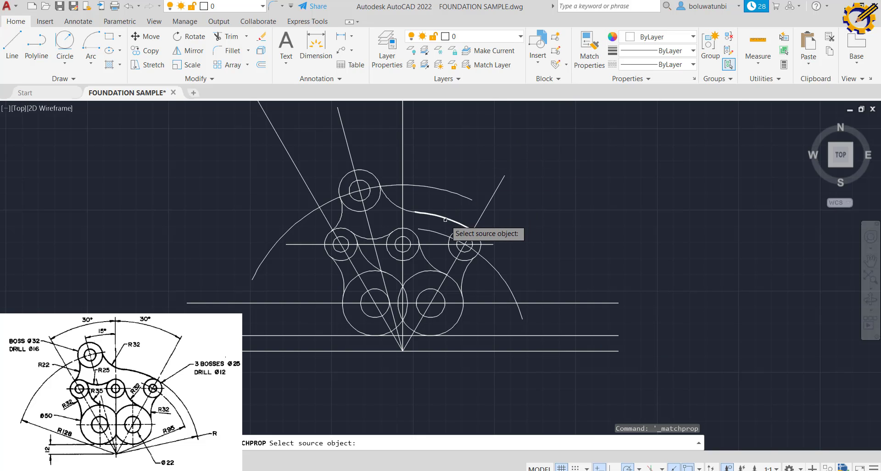
pyautogui.click(462, 224)
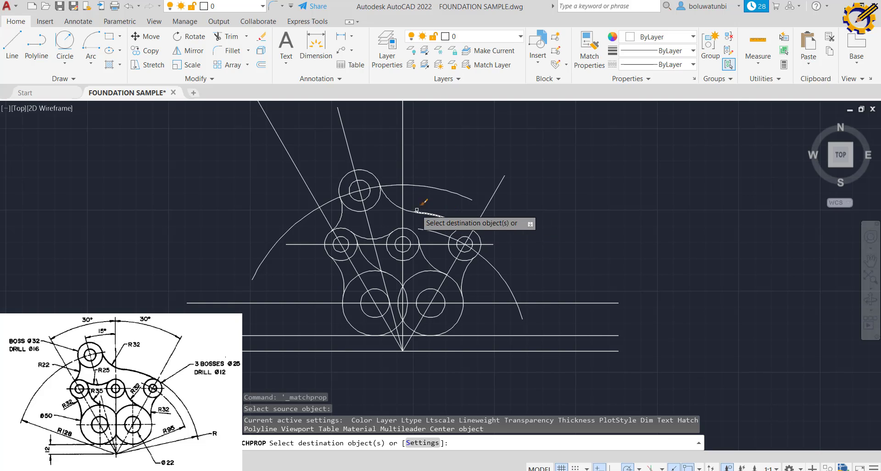
pyautogui.click(379, 199)
pyautogui.click(369, 187)
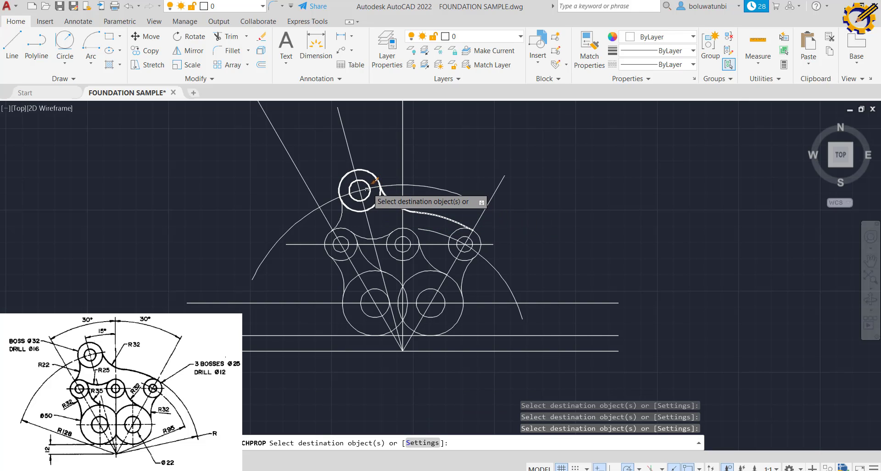
pyautogui.click(345, 212)
pyautogui.click(350, 231)
pyautogui.click(346, 239)
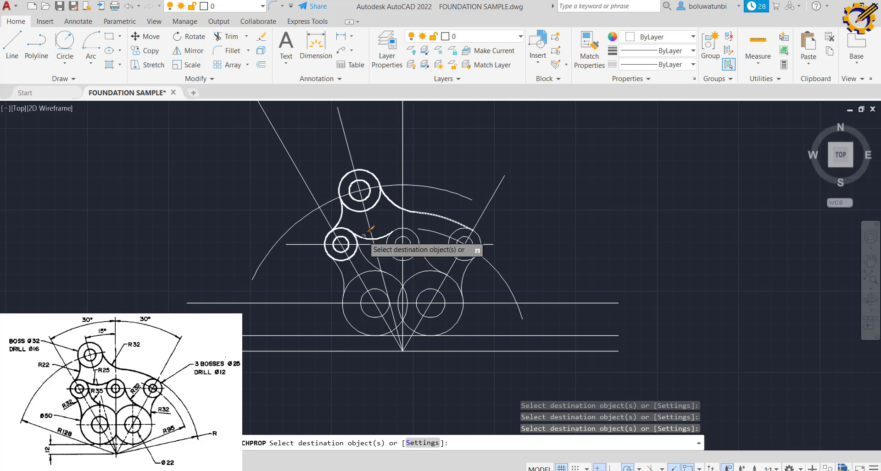
pyautogui.click(364, 236)
pyautogui.click(359, 255)
pyautogui.click(343, 271)
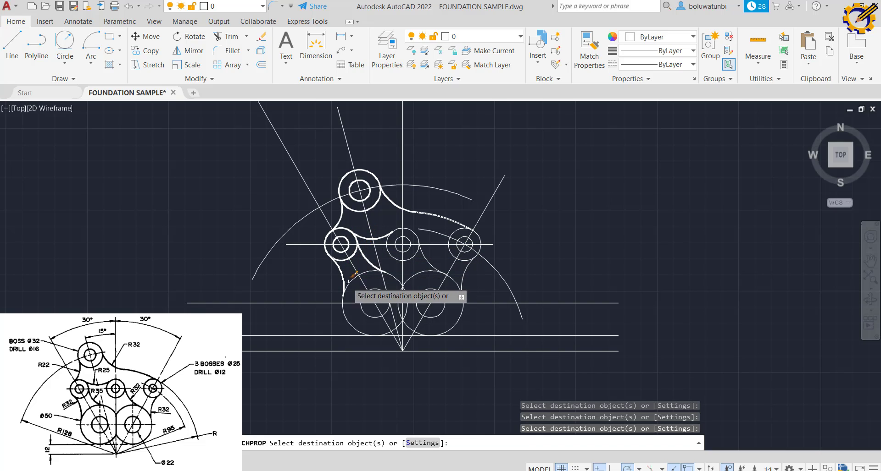
pyautogui.click(349, 283)
pyautogui.click(366, 292)
# Step: Match the thick properties onto the centre and right bosses and arcs, then trim the lower-circle overlap
pyautogui.click(390, 253)
pyautogui.click(395, 248)
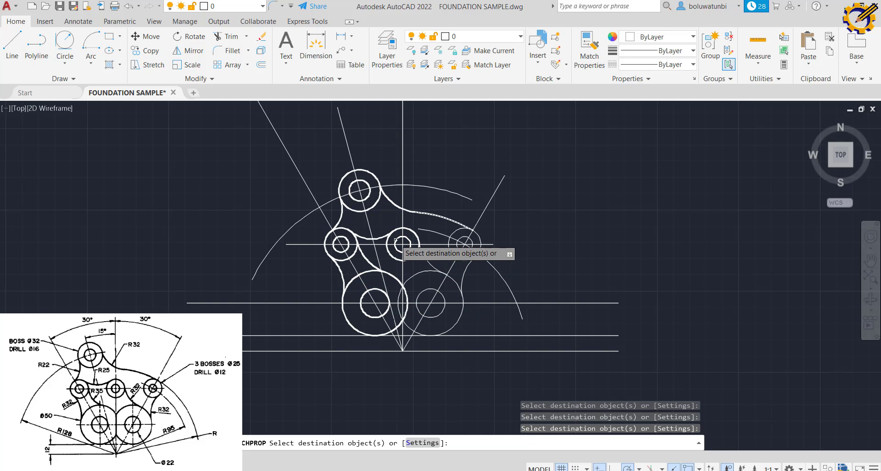
pyautogui.click(425, 258)
pyautogui.click(428, 272)
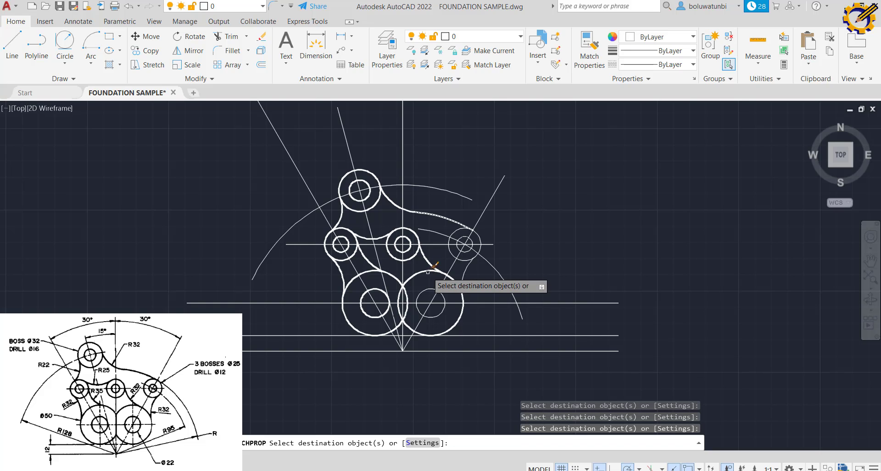
pyautogui.click(425, 290)
pyautogui.click(463, 279)
pyautogui.click(465, 259)
pyautogui.click(470, 239)
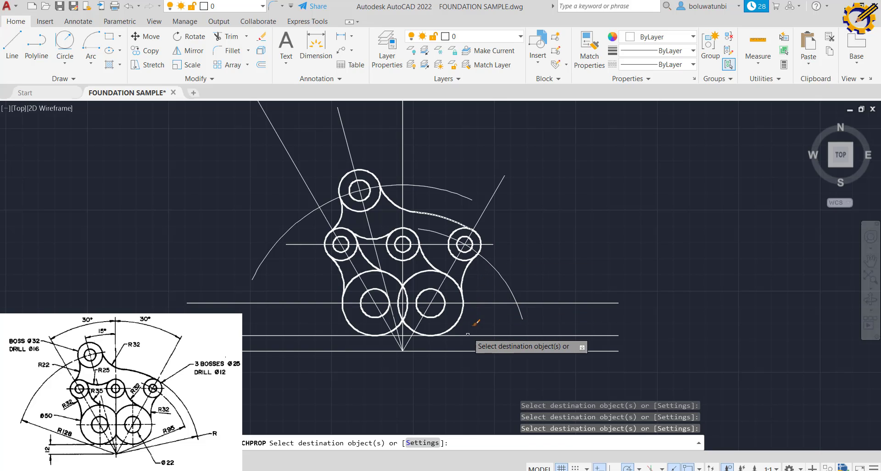
pyautogui.rightClick(459, 382)
pyautogui.click(484, 391)
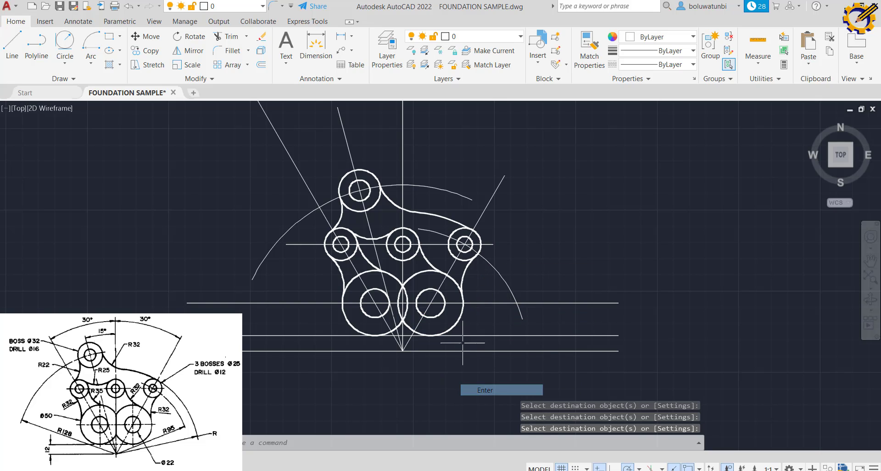
pyautogui.click(229, 36)
pyautogui.click(396, 297)
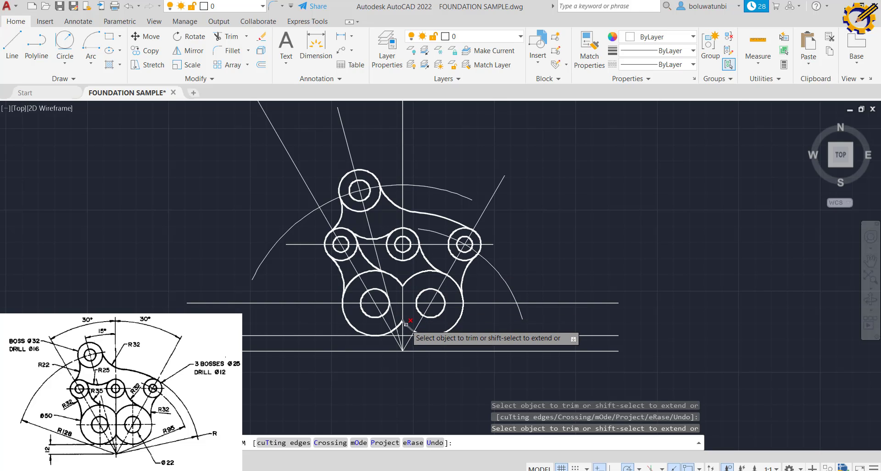
# Step: Finish the trim and apply the thick outline properties to the lower-right circle
pyautogui.rightClick(528, 233)
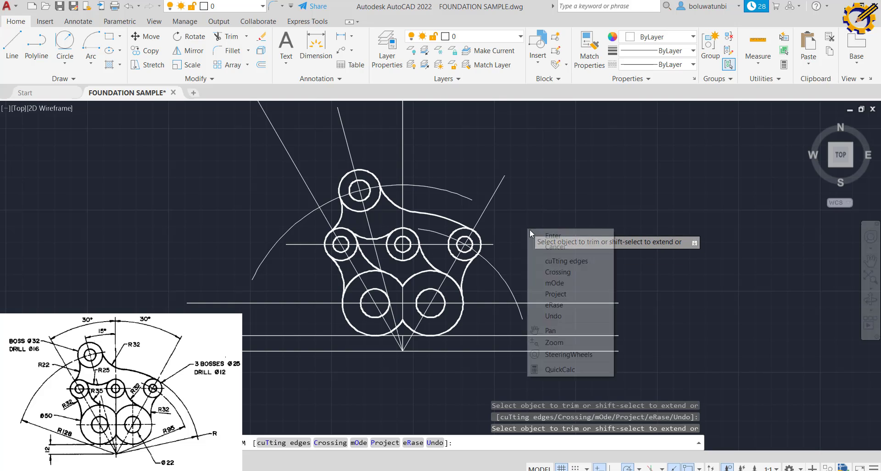
pyautogui.click(546, 235)
pyautogui.click(586, 50)
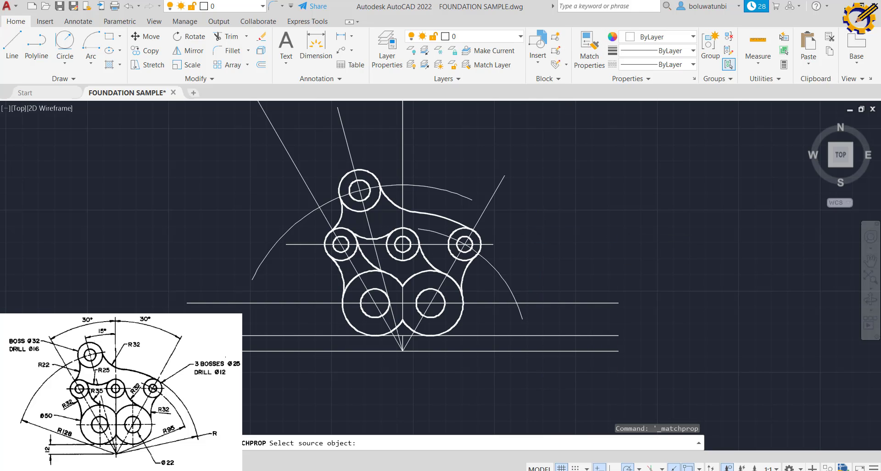
pyautogui.click(416, 275)
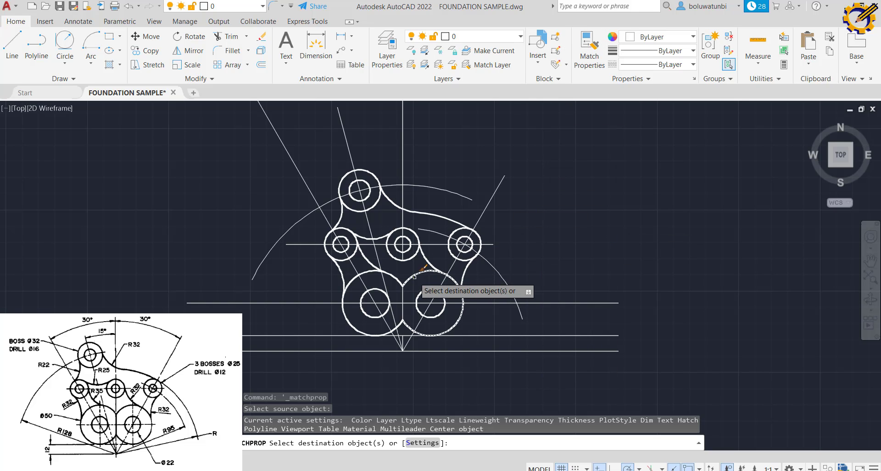
pyautogui.rightClick(418, 294)
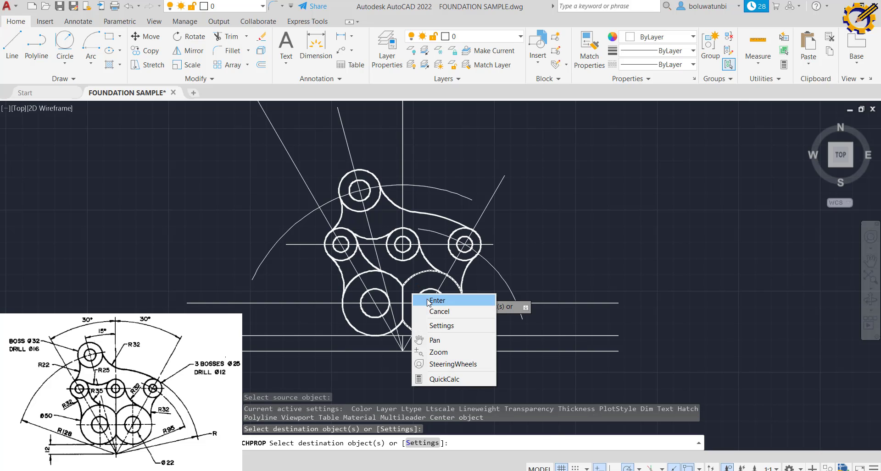
pyautogui.click(434, 301)
# Step: Extend the vertical centre line to its boundary and recentre the bracket in view
pyautogui.click(247, 40)
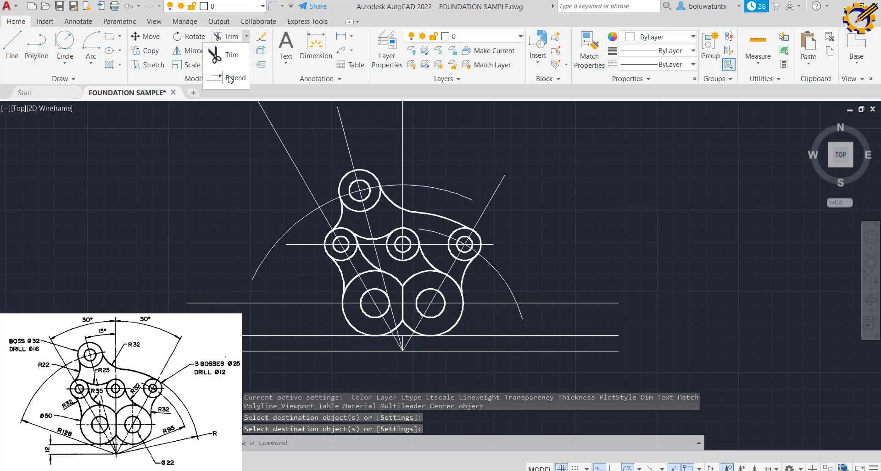
pyautogui.click(231, 79)
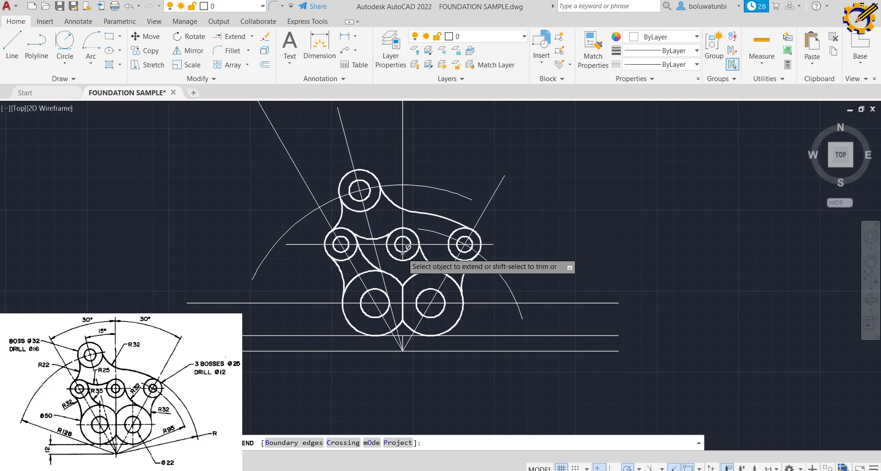
pyautogui.click(404, 250)
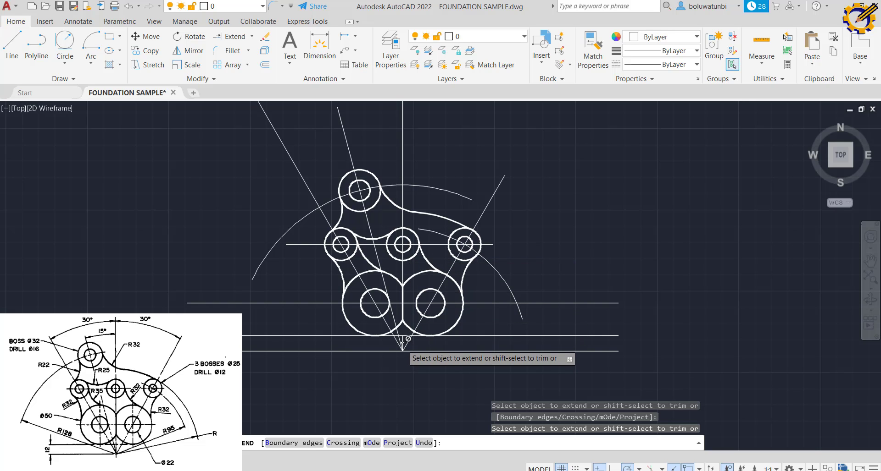
pyautogui.click(403, 343)
pyautogui.rightClick(551, 211)
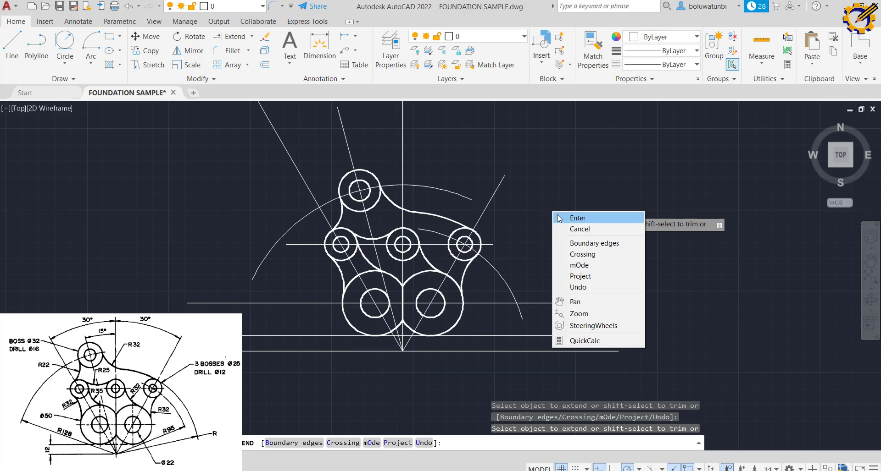
pyautogui.click(570, 216)
pyautogui.moveTo(409, 216)
pyautogui.mouseDown(button='middle')
pyautogui.moveTo(460, 217)
pyautogui.moveTo(560, 166)
pyautogui.mouseUp(button='middle')
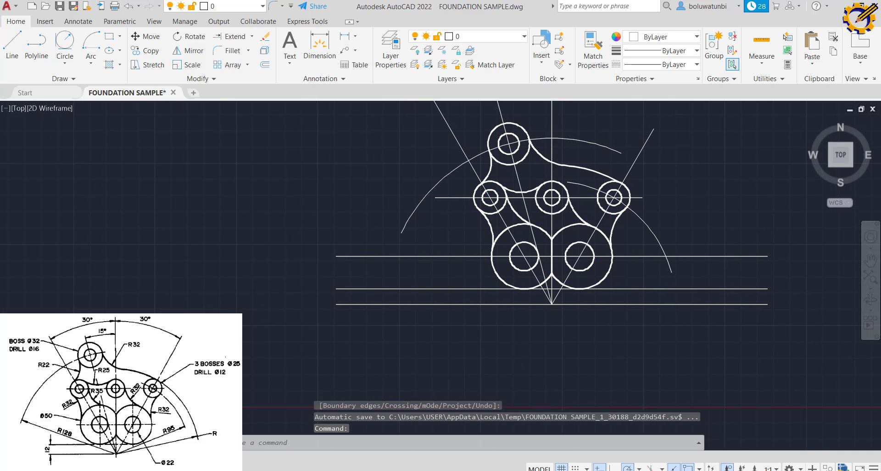
# Step: Match the yellow dash-dot arc's style onto the R128 and R95 arcs and three inclined construction lines
pyautogui.click(588, 57)
pyautogui.scroll(-4, 321, 246)
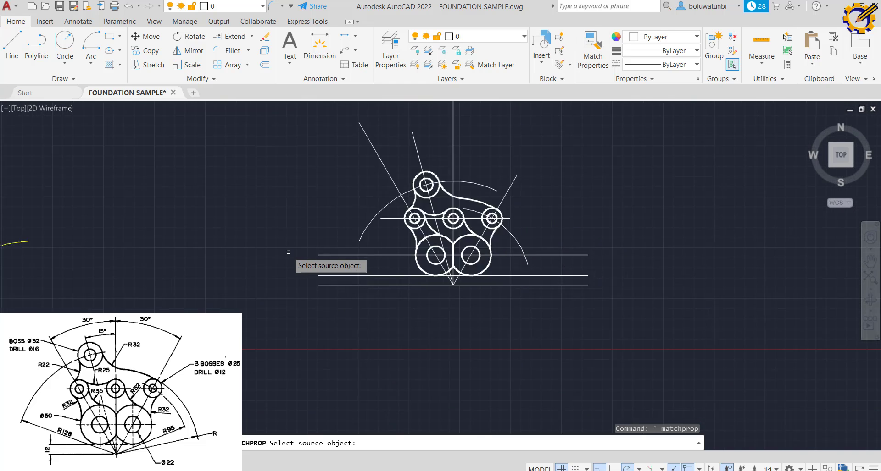
pyautogui.click(151, 237)
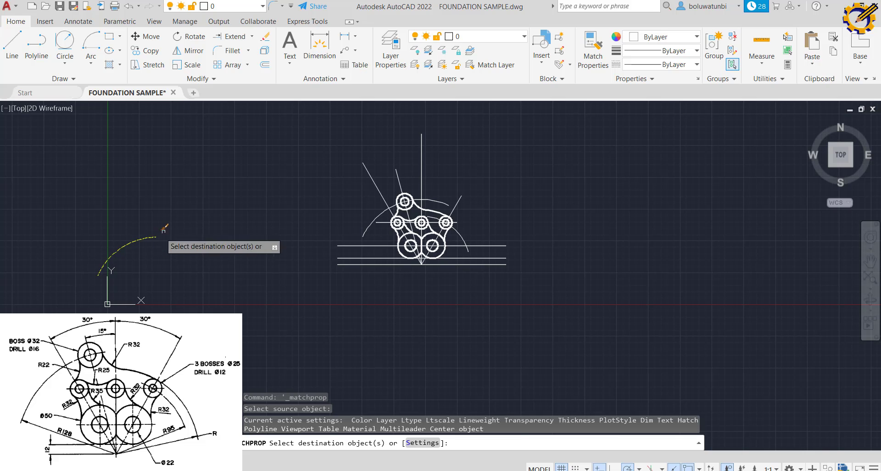
pyautogui.scroll(2, 271, 204)
pyautogui.click(450, 215)
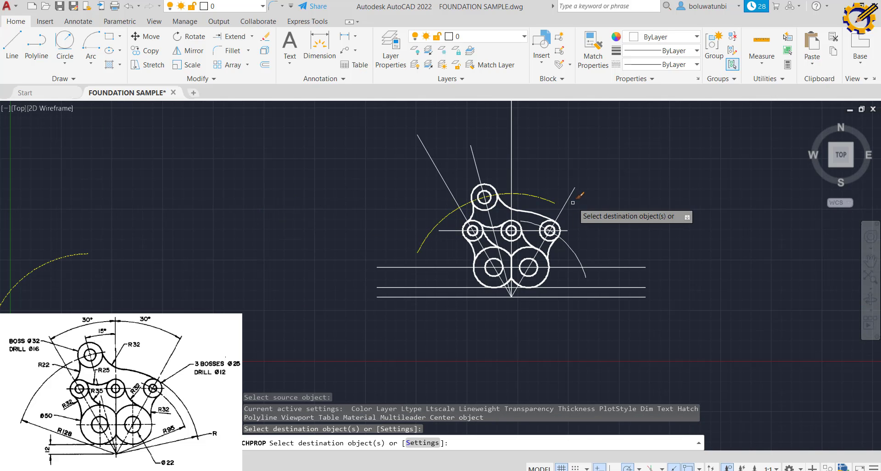
pyautogui.click(568, 244)
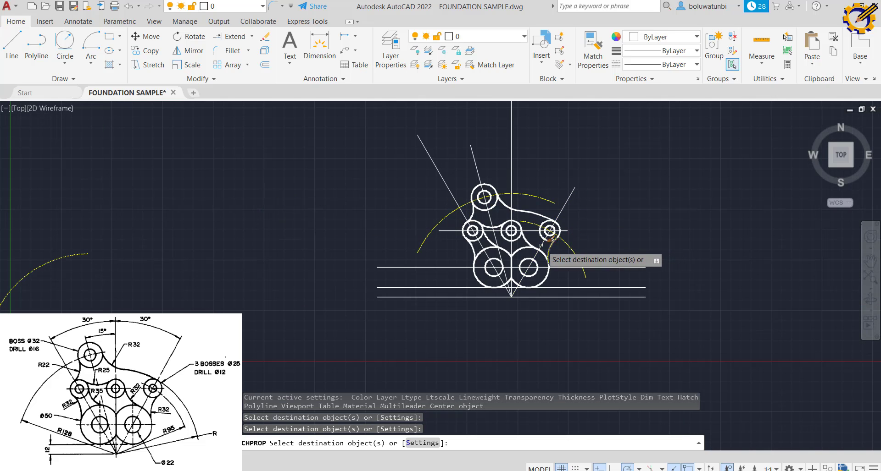
pyautogui.click(547, 237)
pyautogui.click(499, 257)
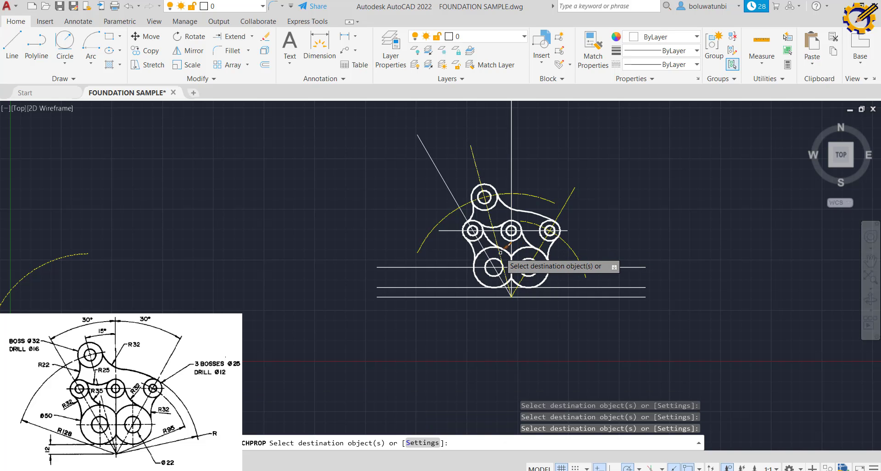
pyautogui.click(487, 256)
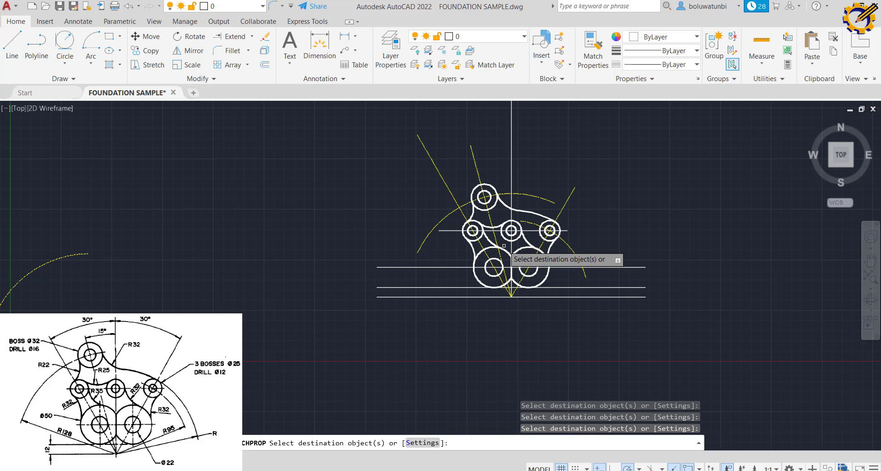
pyautogui.scroll(4, 487, 252)
pyautogui.rightClick(482, 247)
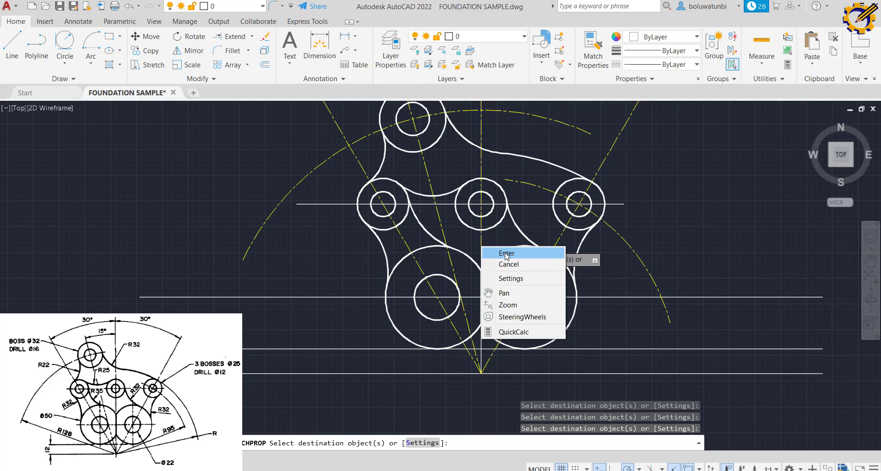
pyautogui.click(507, 254)
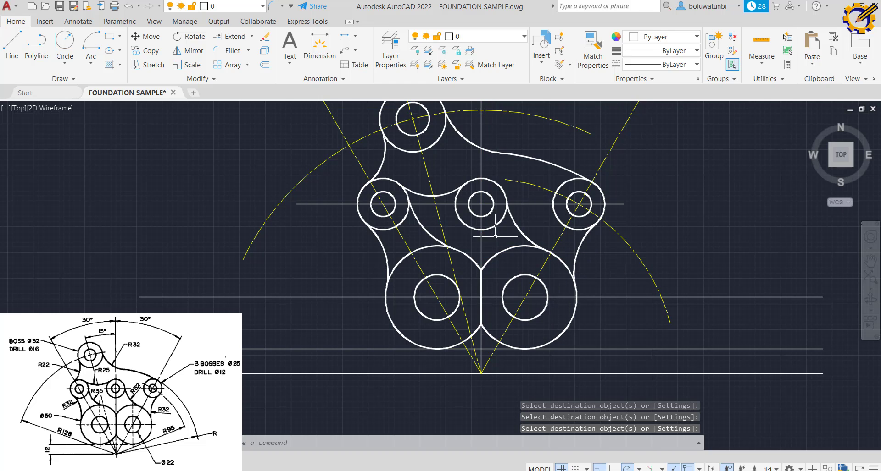
# Step: Place center marks on the lower-left and lower-right Ø50 holes using the Annotate Center Mark tool
pyautogui.click(78, 23)
pyautogui.click(379, 46)
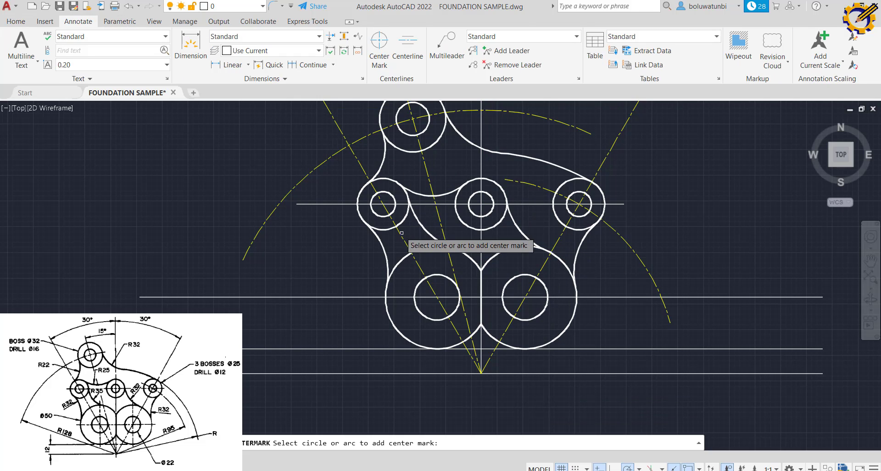
pyautogui.click(417, 281)
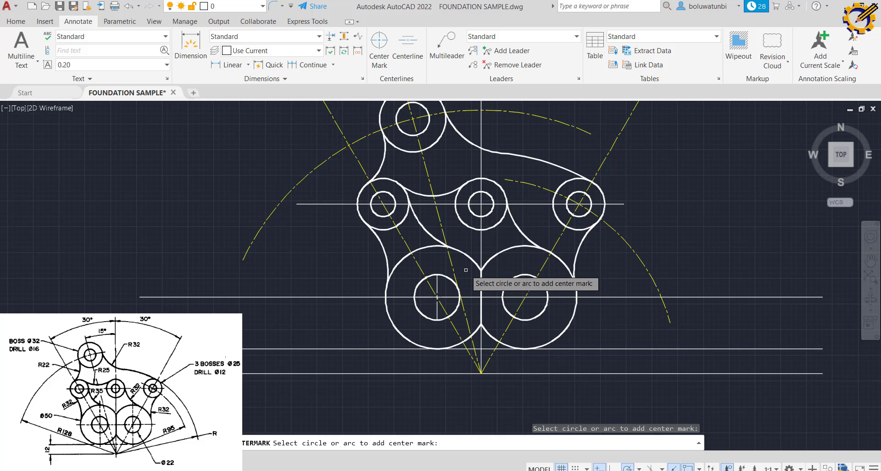
pyautogui.click(509, 250)
pyautogui.press('Return')
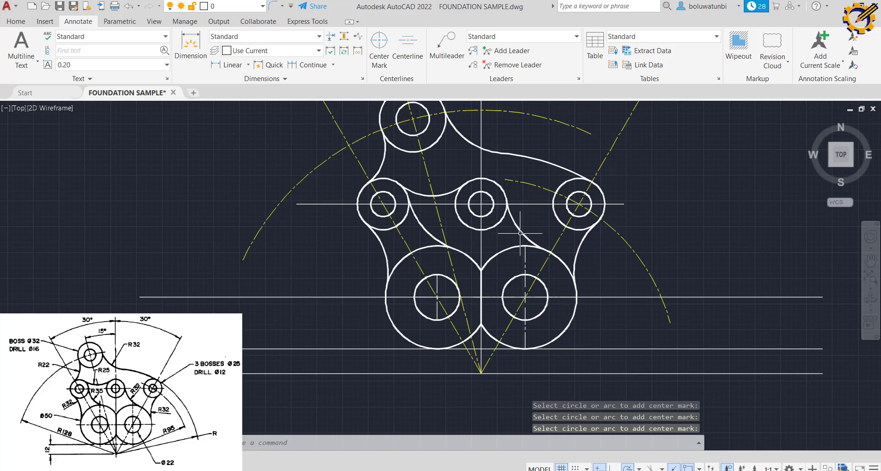
pyautogui.click(16, 21)
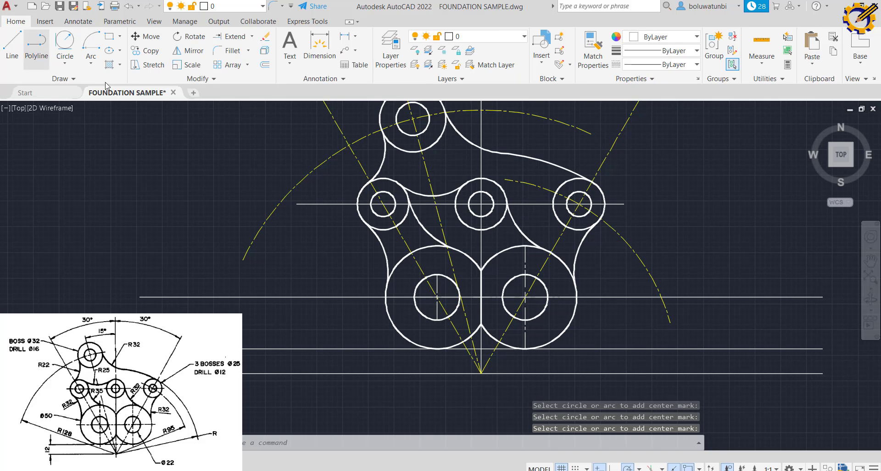
# Step: Stretch all four arms of the lower-left center mark, the bottom one reaching the base line
pyautogui.click(437, 286)
pyautogui.click(436, 275)
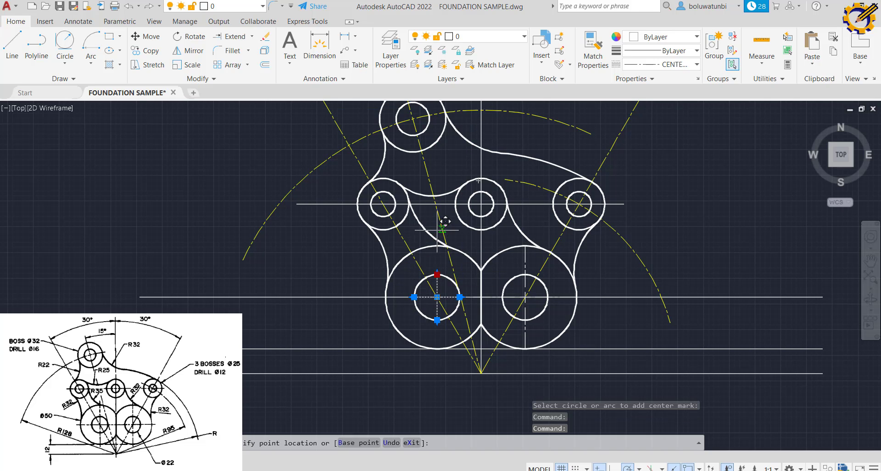
pyautogui.click(437, 228)
pyautogui.click(437, 320)
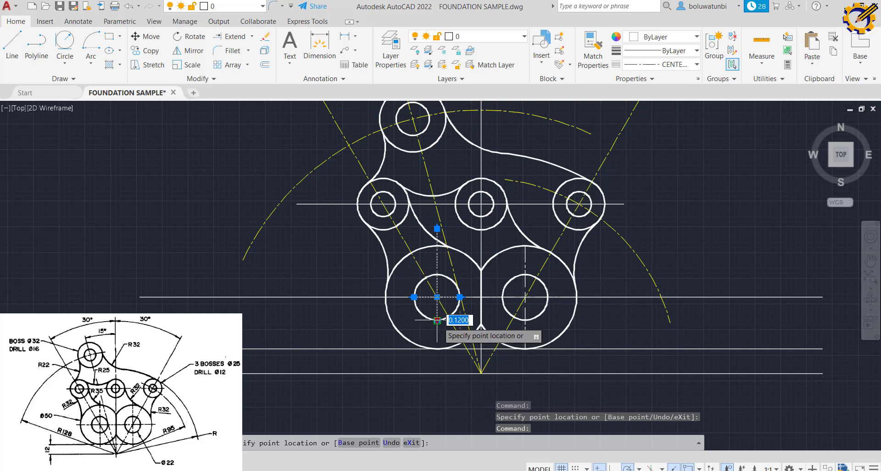
pyautogui.click(436, 374)
pyautogui.click(414, 297)
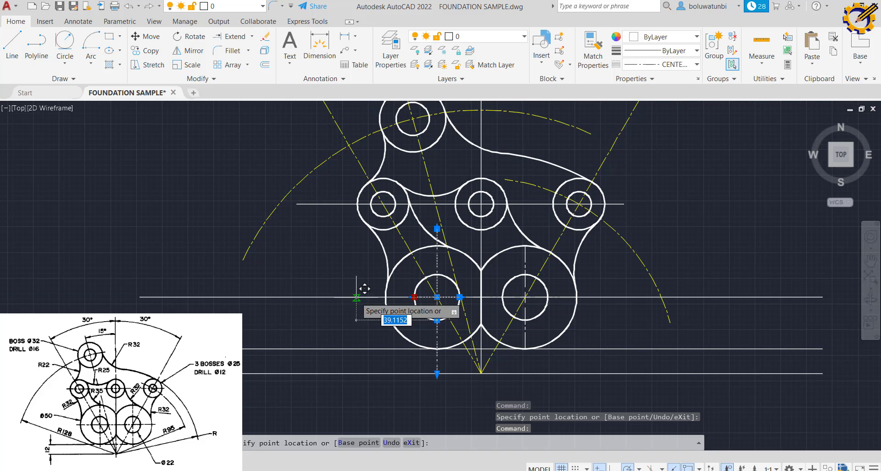
pyautogui.click(356, 297)
pyautogui.click(460, 297)
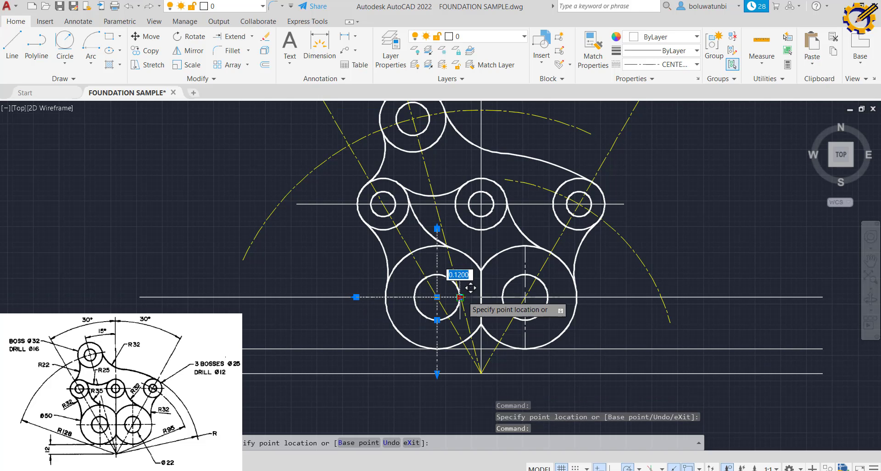
pyautogui.click(511, 296)
# Step: Stretch the lower-right center mark's top, bottom and horizontal arms outward past the boss
pyautogui.click(525, 280)
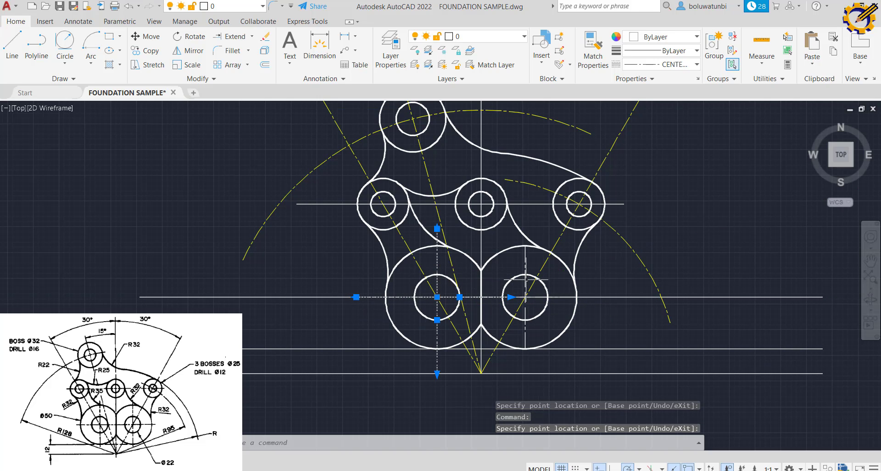
pyautogui.click(525, 245)
pyautogui.click(526, 220)
pyautogui.click(525, 349)
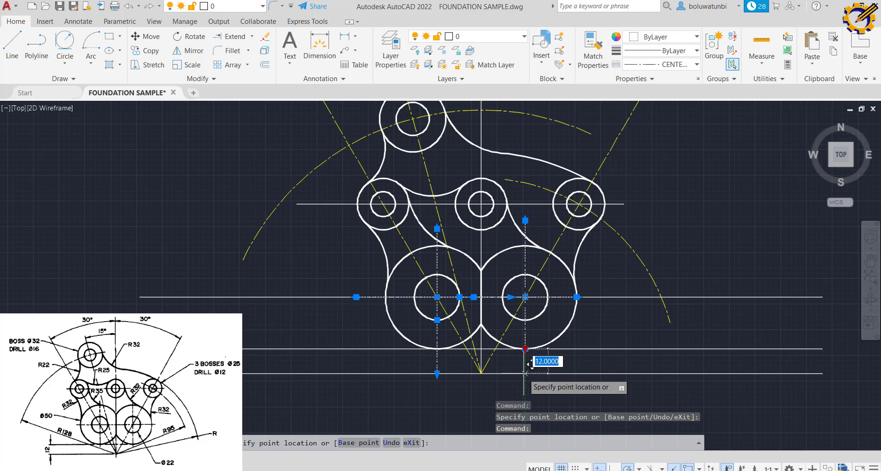
pyautogui.click(525, 374)
pyautogui.click(605, 298)
# Step: Select the long horizontal construction line through the lower holes with a selection window
pyautogui.rightClick(606, 299)
pyautogui.click(633, 309)
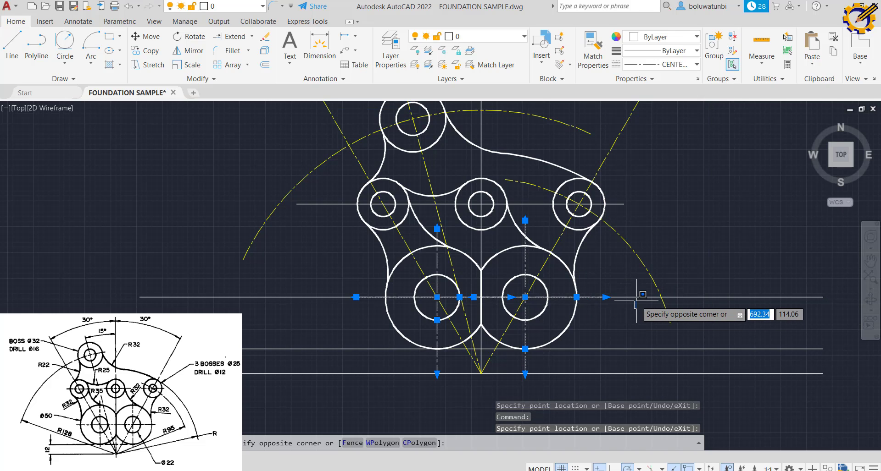
pyautogui.click(612, 297)
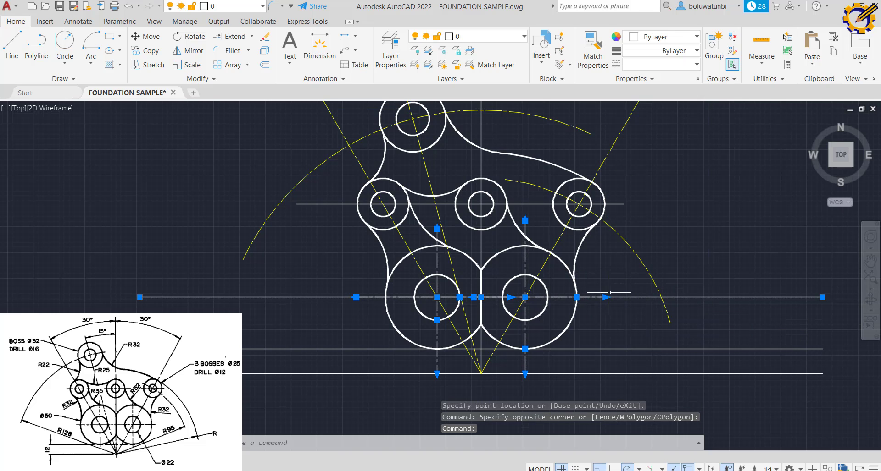
# Step: Restore the accidentally deleted center marks, then erase only the long horizontal construction line
pyautogui.press('Delete')
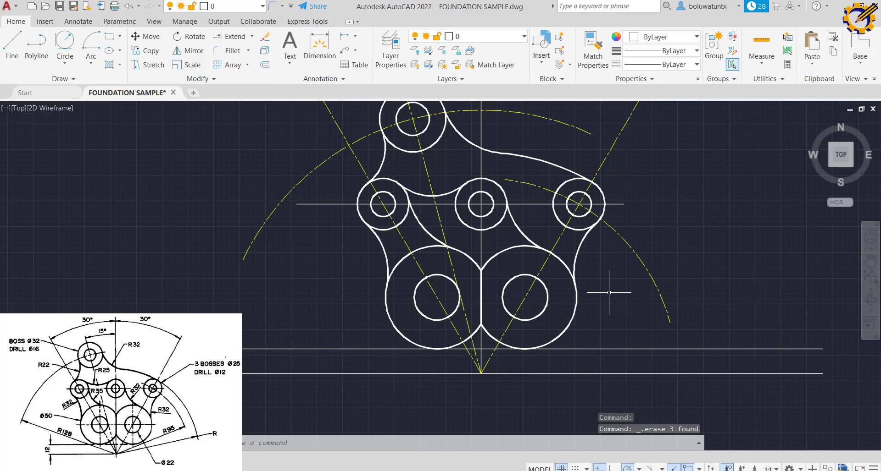
pyautogui.hotkey('ctrl', 'z')
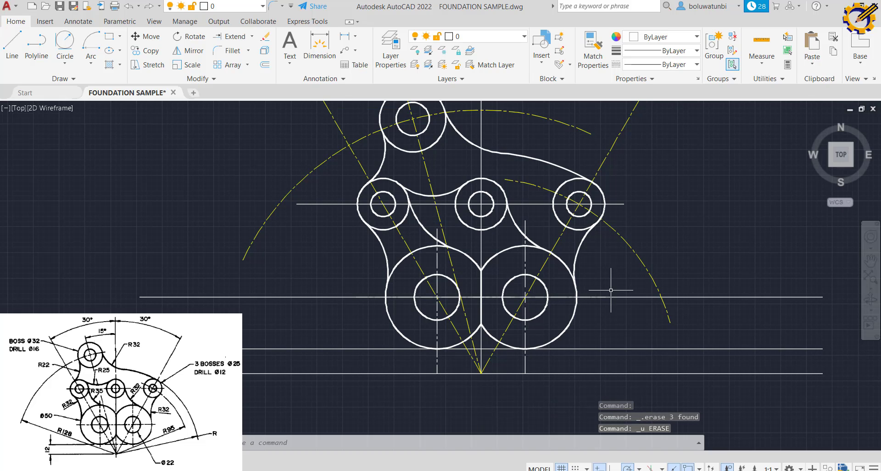
pyautogui.click(693, 297)
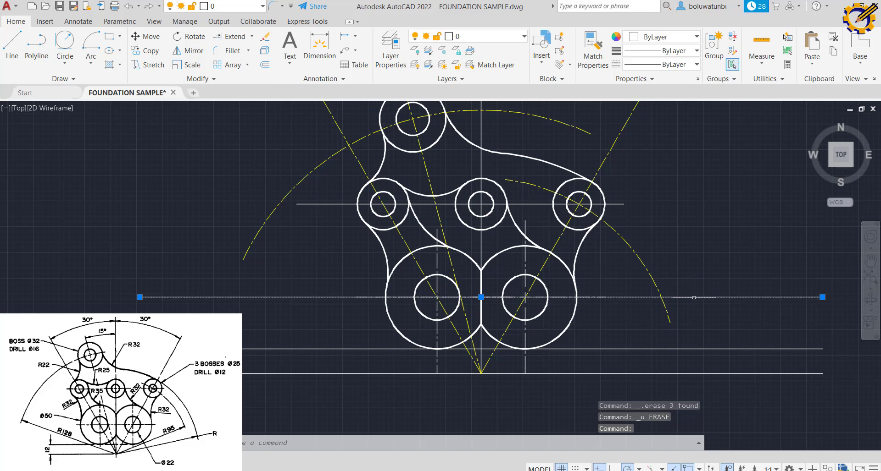
pyautogui.press('Delete')
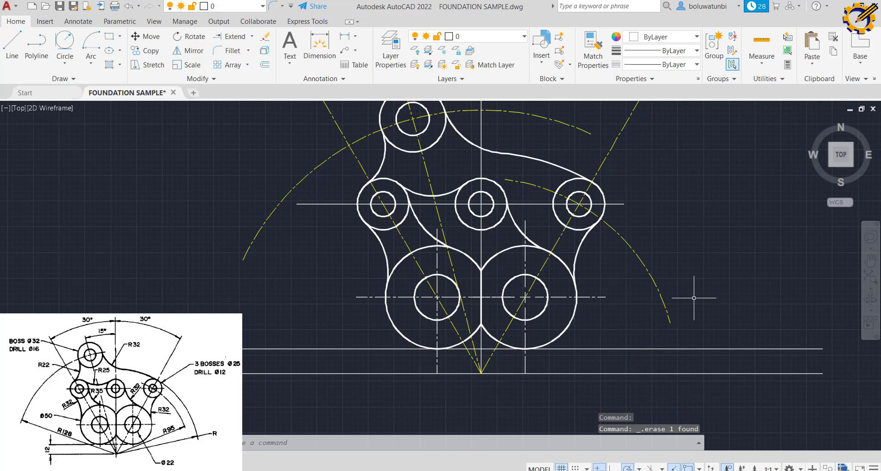
pyautogui.moveTo(623, 312); pyautogui.dragTo(588, 368, button='middle')
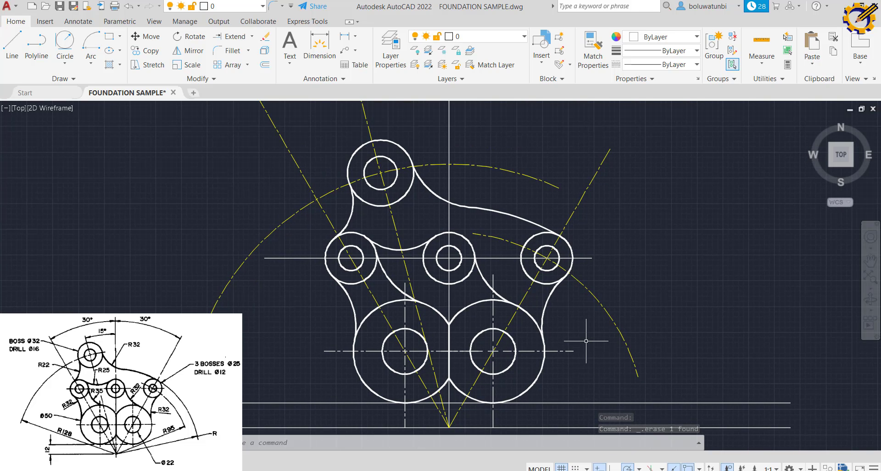